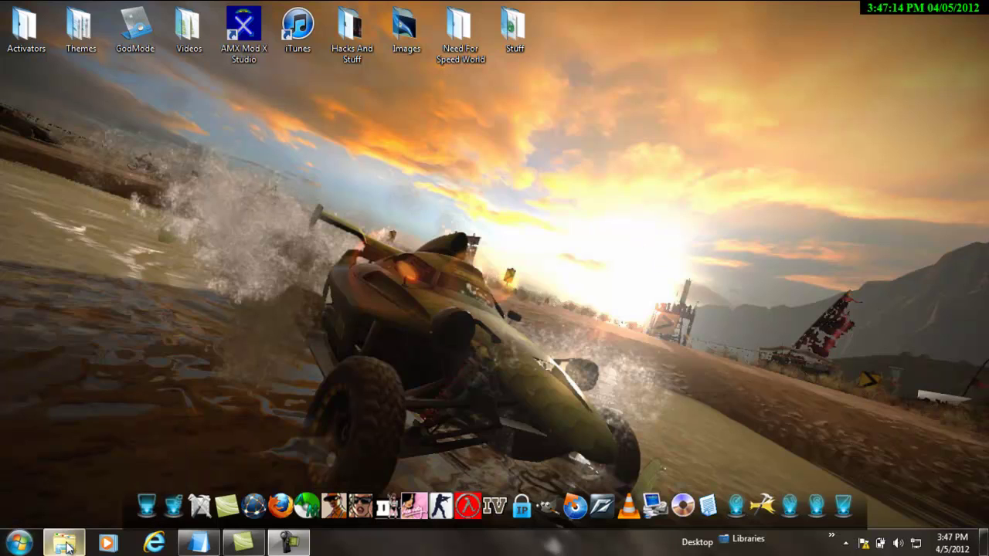
Step: Open the Programs downloads folder and run amxmodx-installer-1.8.1, keeping the setup wizard open
mouse_move(72, 547)
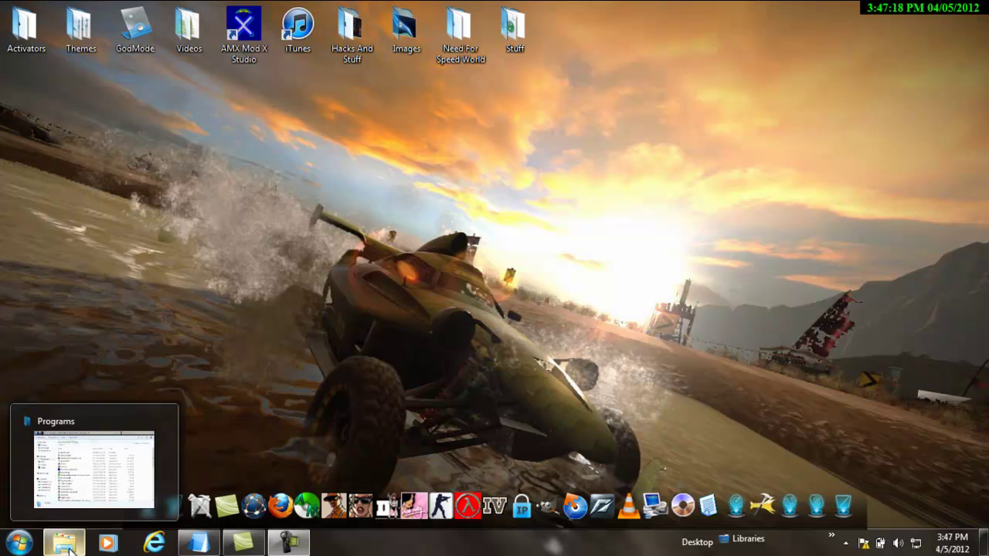
left_click(70, 546)
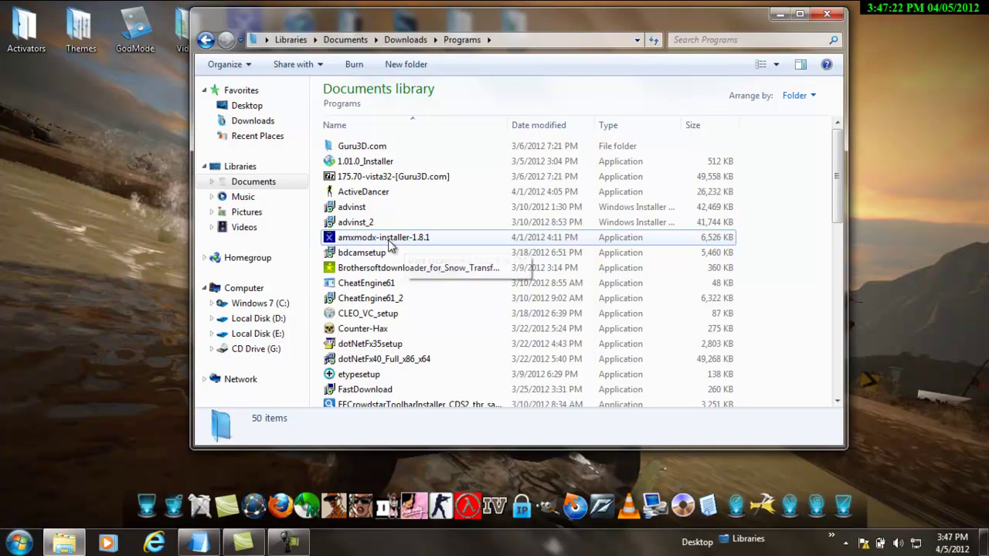
double_click(430, 242)
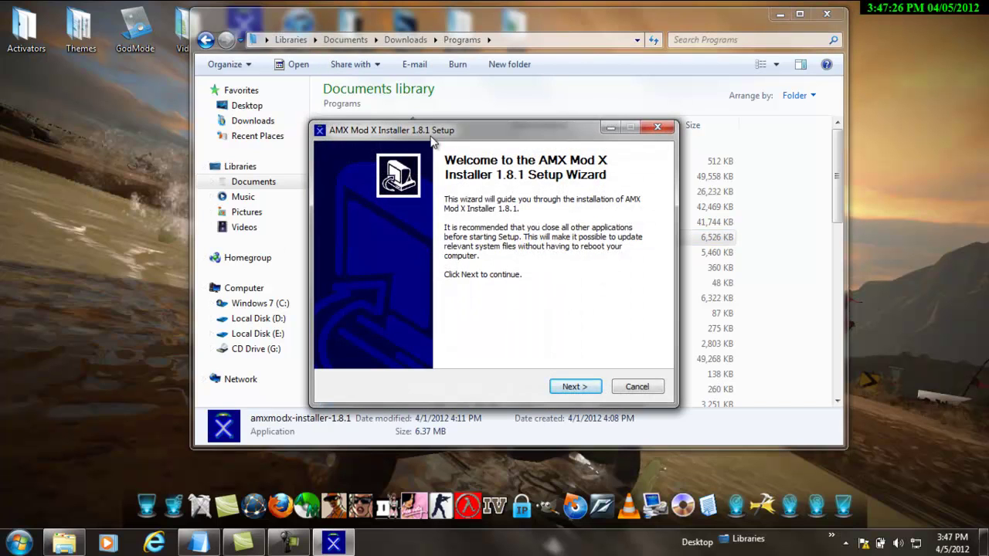
left_click(638, 386)
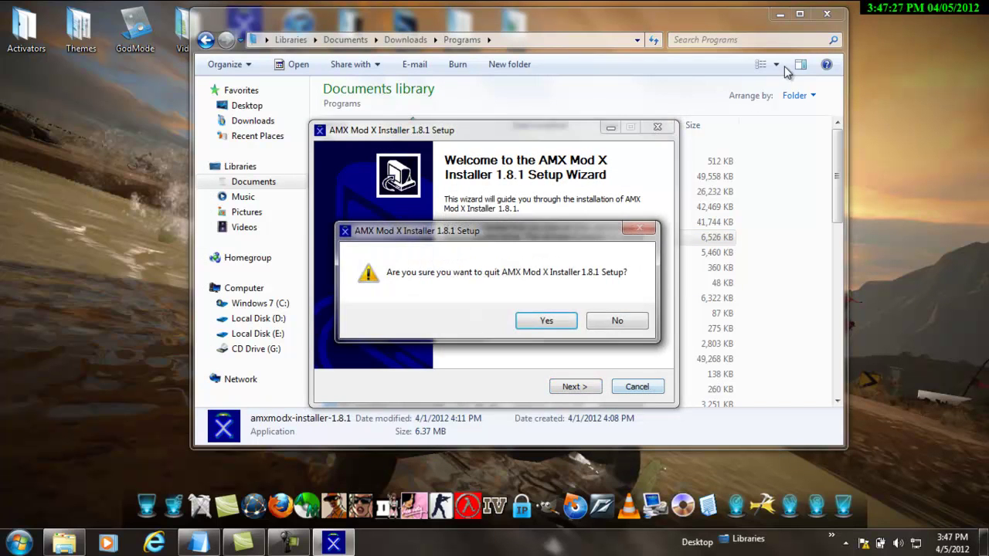
left_click(611, 320)
Step: Accept the license agreement, install AMX Mod X Installer 1.8.1 with the AMX Mod X Start Menu folder, and finish the wizard
left_click(587, 388)
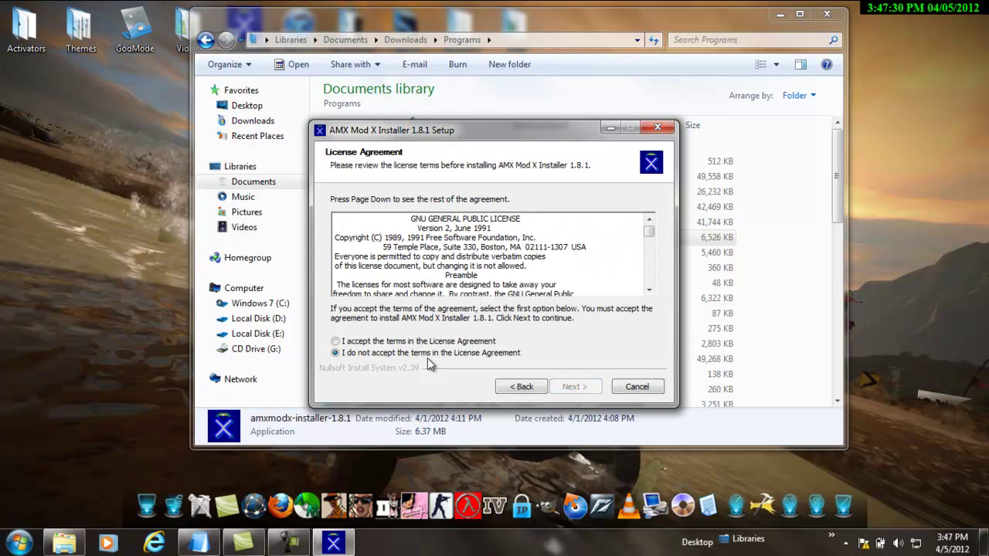
left_click(419, 341)
left_click(576, 386)
left_click(580, 387)
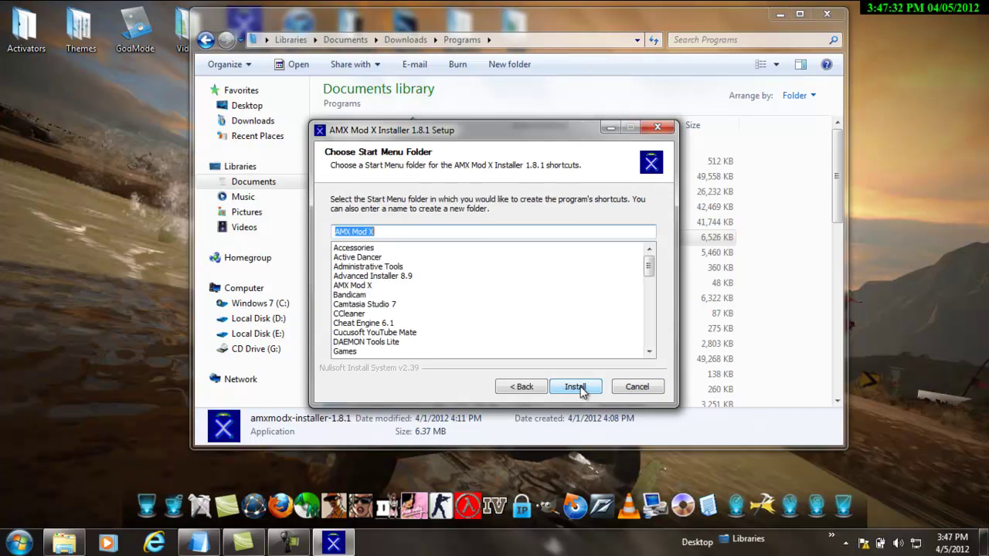
left_click(579, 388)
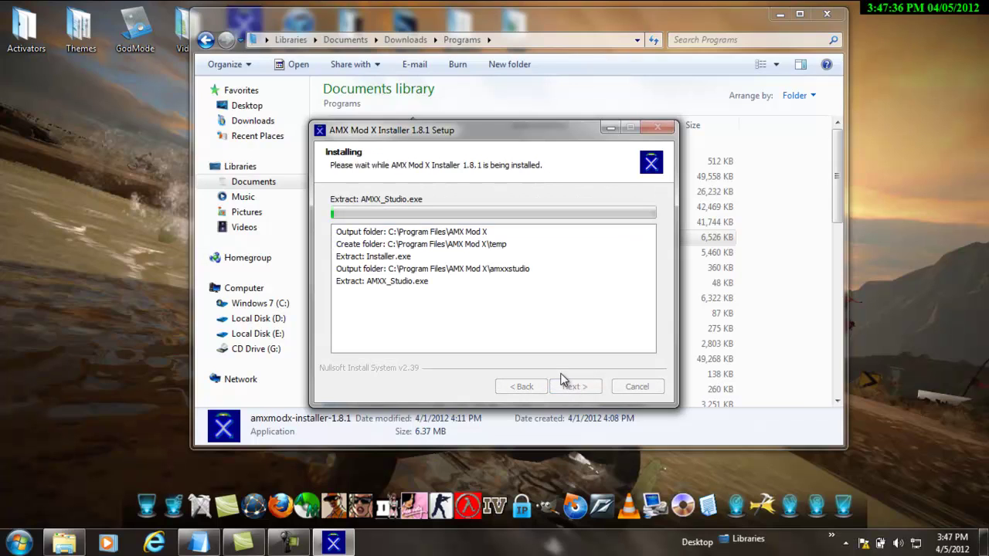
left_click_drag(366, 131, 422, 121)
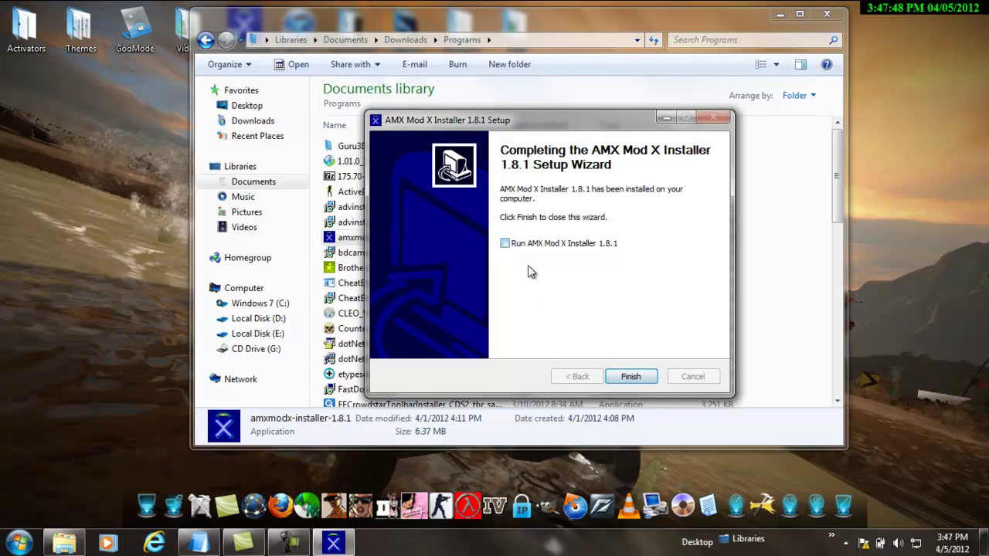
left_click(631, 377)
Step: Launch the AMX Mod X Installer from the AMX Mod X program group
left_click(19, 543)
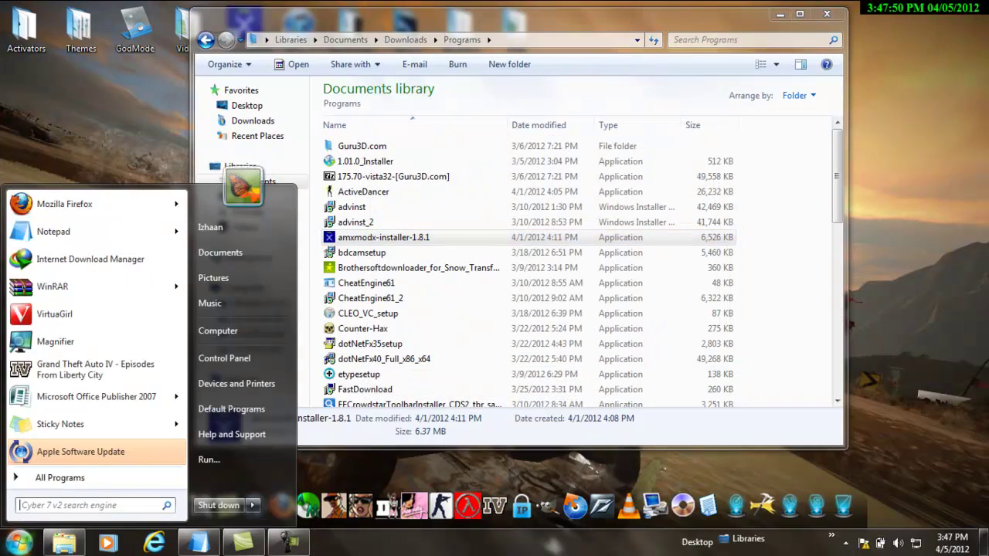
left_click(58, 478)
scroll(73, 336, "down", 6)
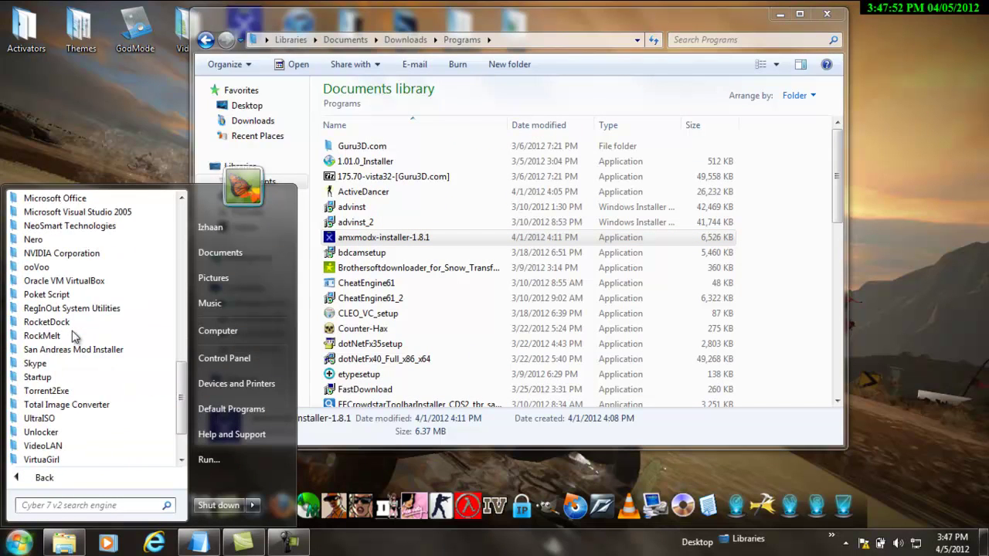
scroll(74, 337, "up", 5)
scroll(73, 336, "up", 6)
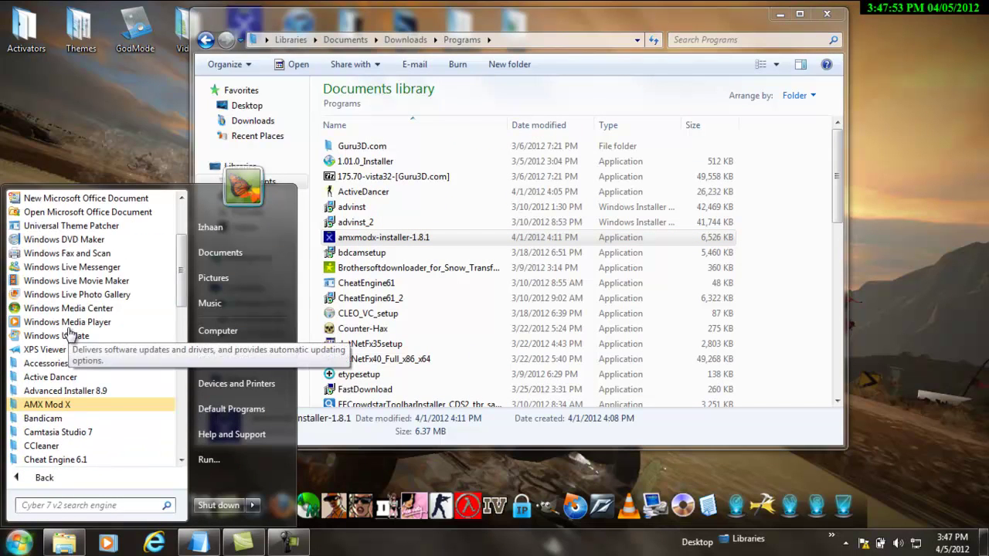
left_click(54, 405)
left_click(64, 407)
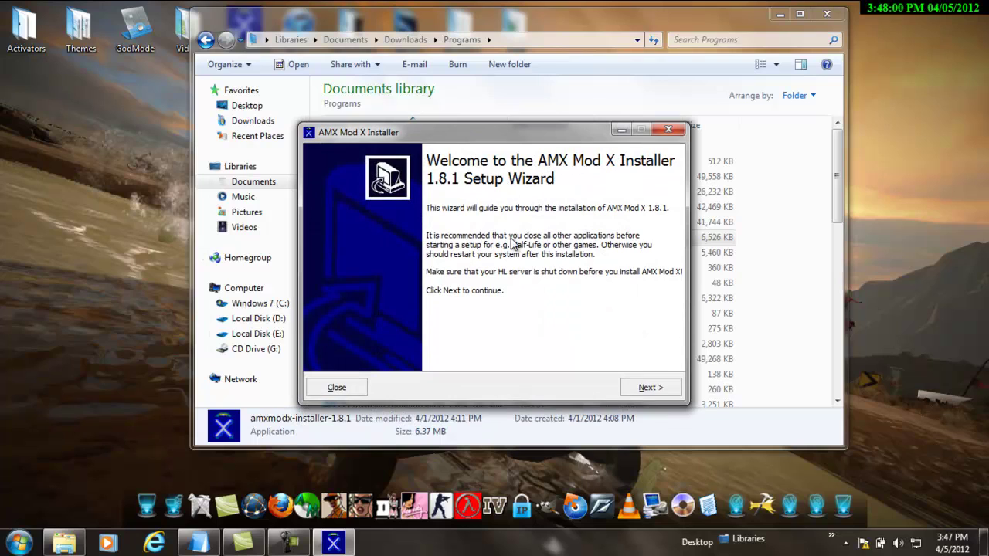
Step: Accept the license agreement and continue with the local installation method that selects the mod directory
left_click(658, 390)
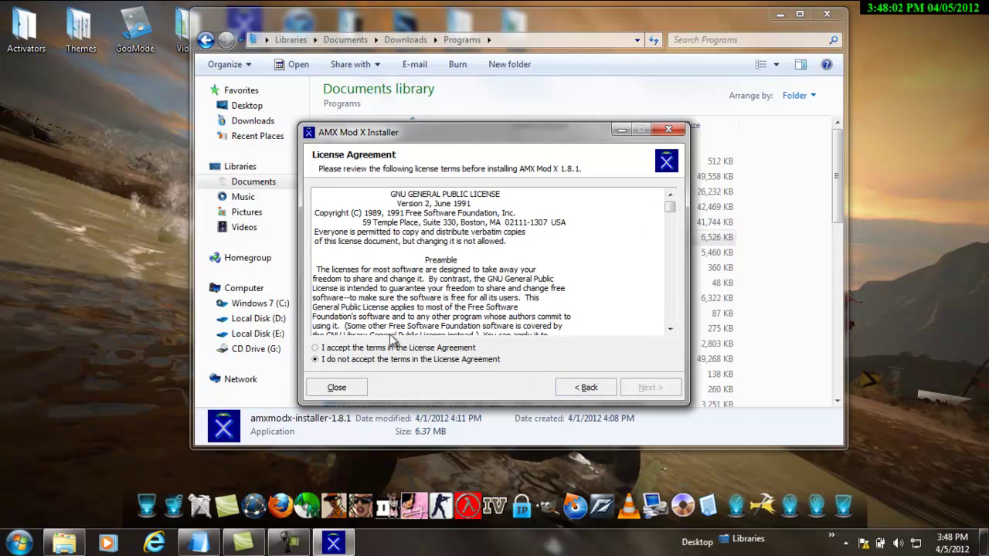
left_click(401, 349)
left_click(649, 387)
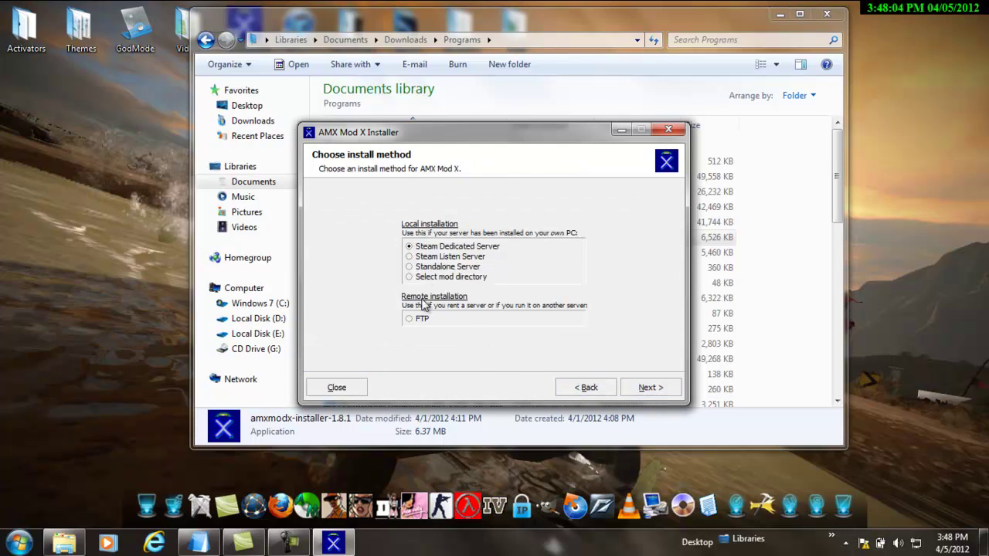
left_click(649, 385)
Step: Try to install AMX Mod X into the Counter-Strike 1.6\cstrike folder on Local Disk (E:) with the Counter-Strike game addon
double_click(452, 212)
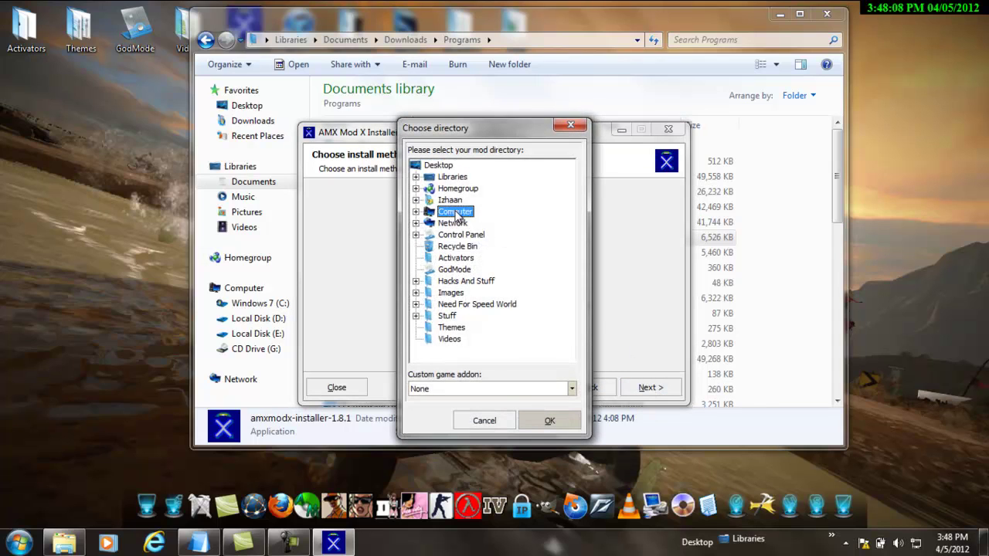
left_click(485, 246)
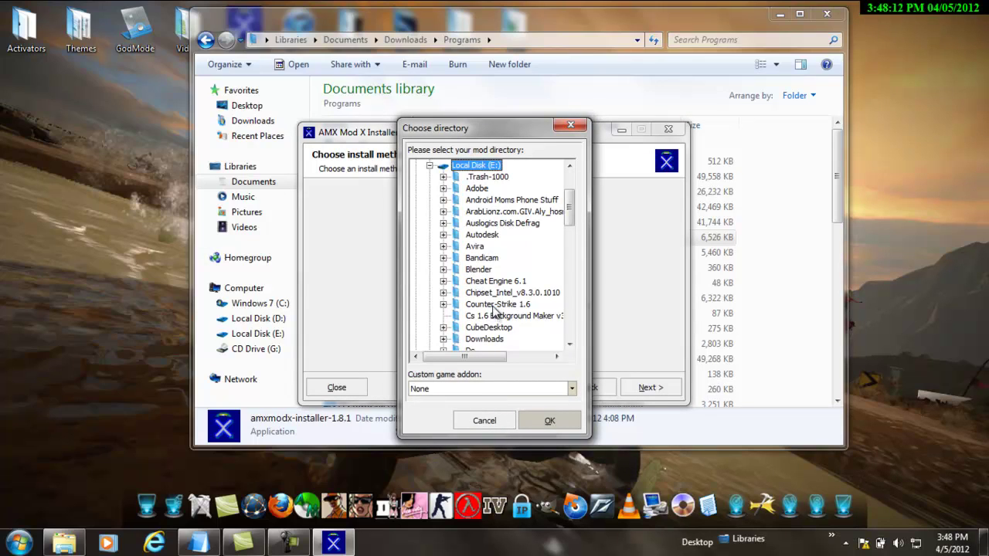
double_click(493, 305)
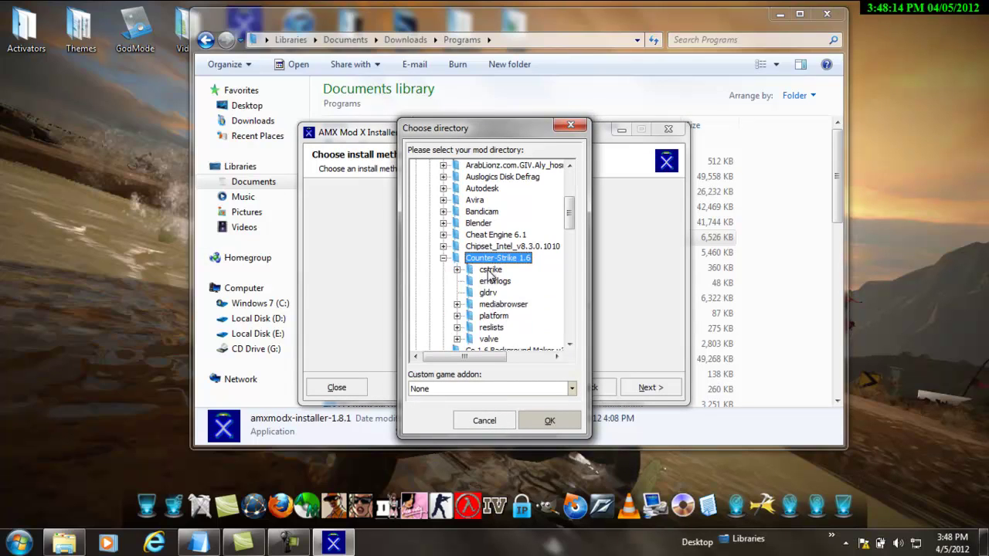
double_click(488, 270)
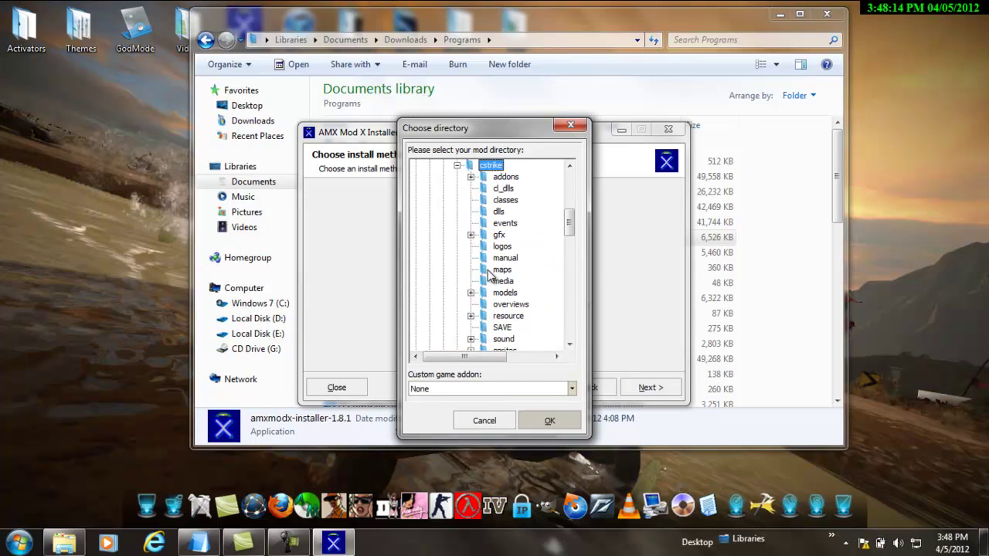
left_click(508, 394)
left_click(456, 407)
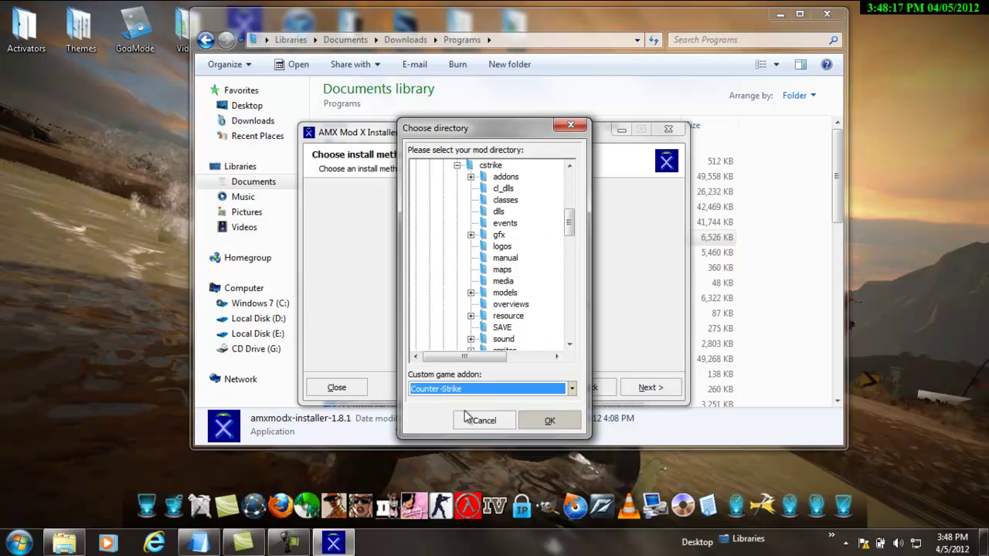
left_click(550, 420)
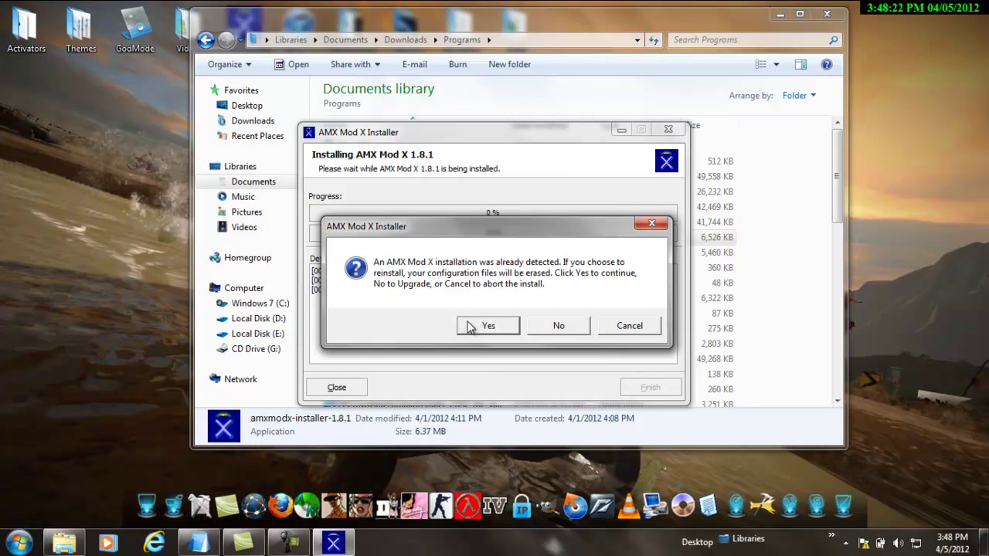
left_click(599, 328)
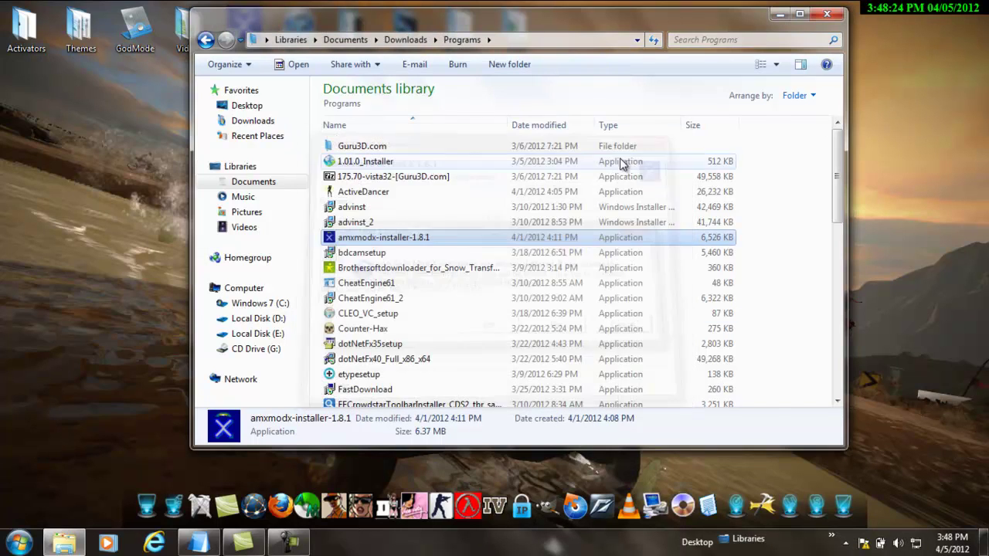
Step: Close the Programs folder window
scroll(624, 162, "down", 2)
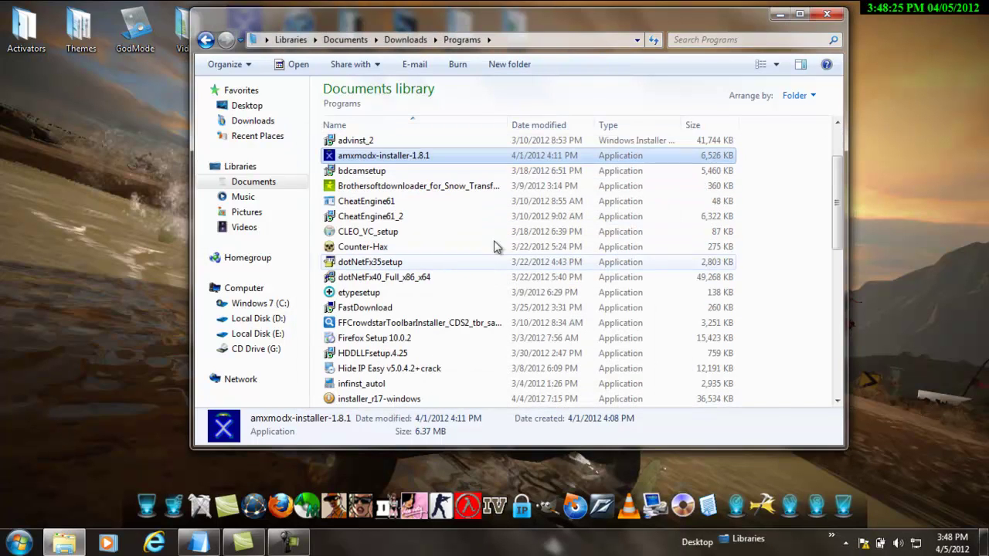
left_click(833, 13)
right_click(793, 13)
left_click(824, 57)
left_click(19, 543)
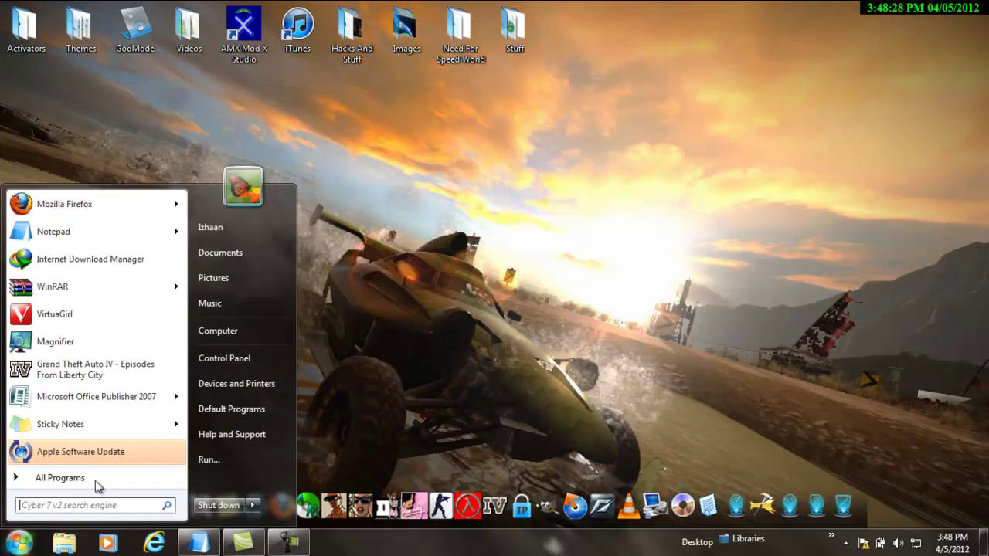
key("Escape")
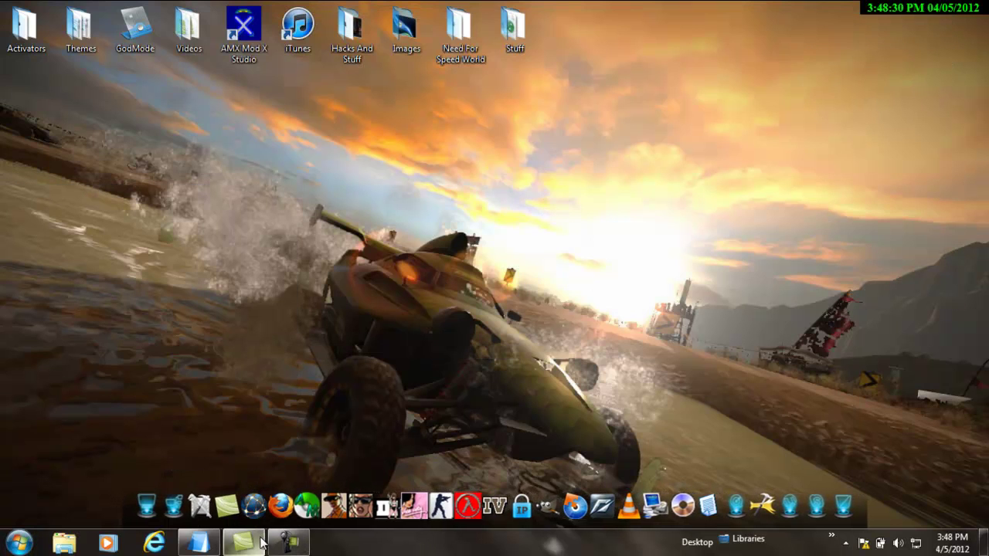
left_click(262, 544)
left_click(288, 543)
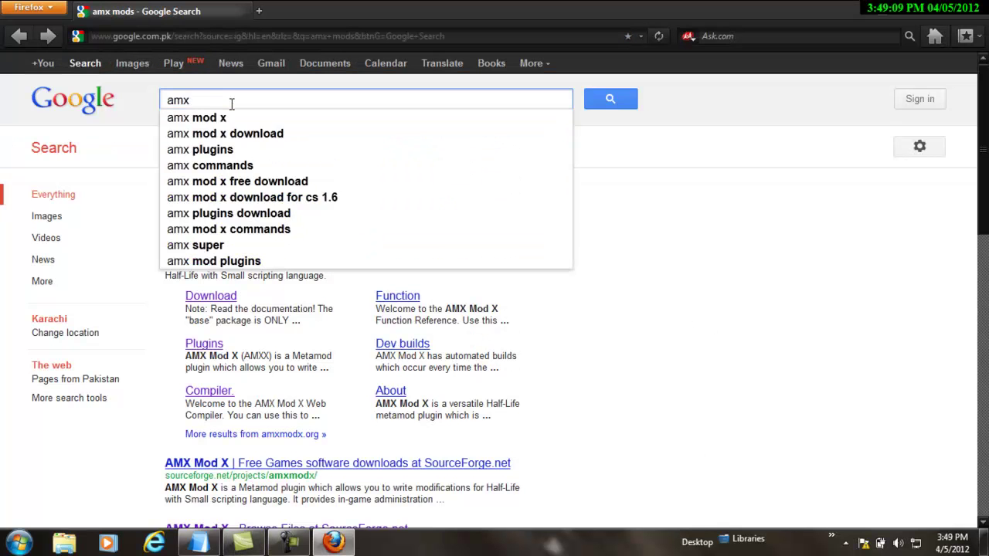
Step: In Firefox, search Google for "amx plugins" and open the amxmodx.org plugins result
type("plugi")
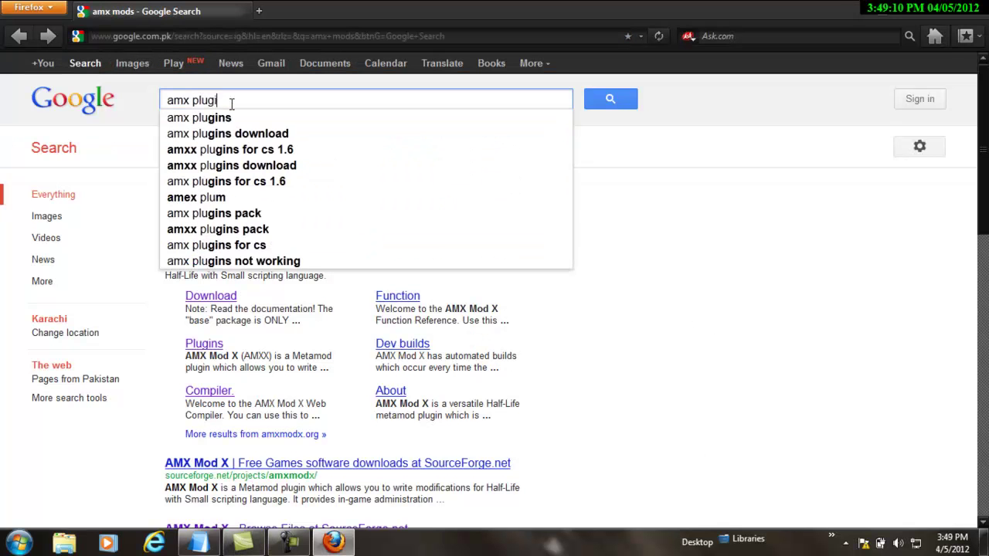
type("ns")
key("Return")
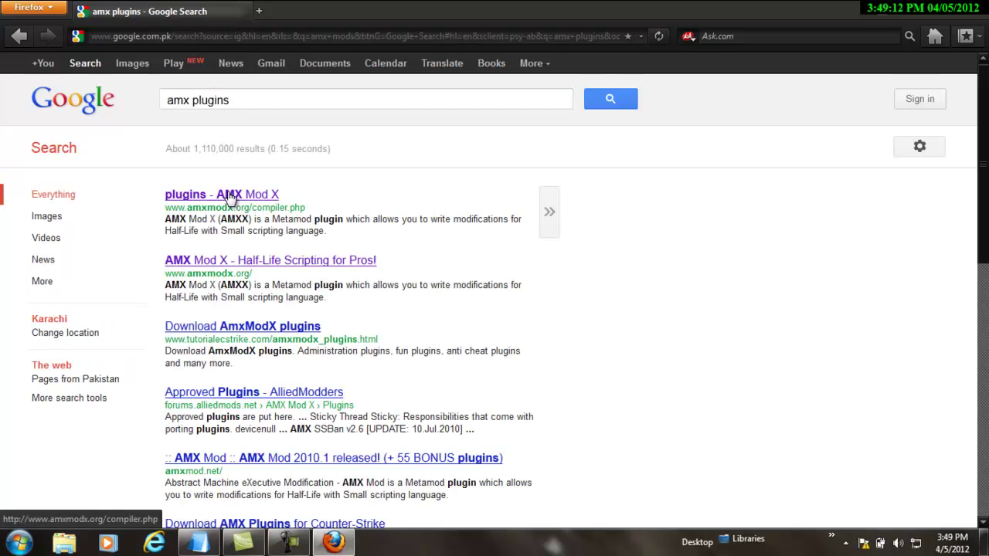
left_click(230, 199)
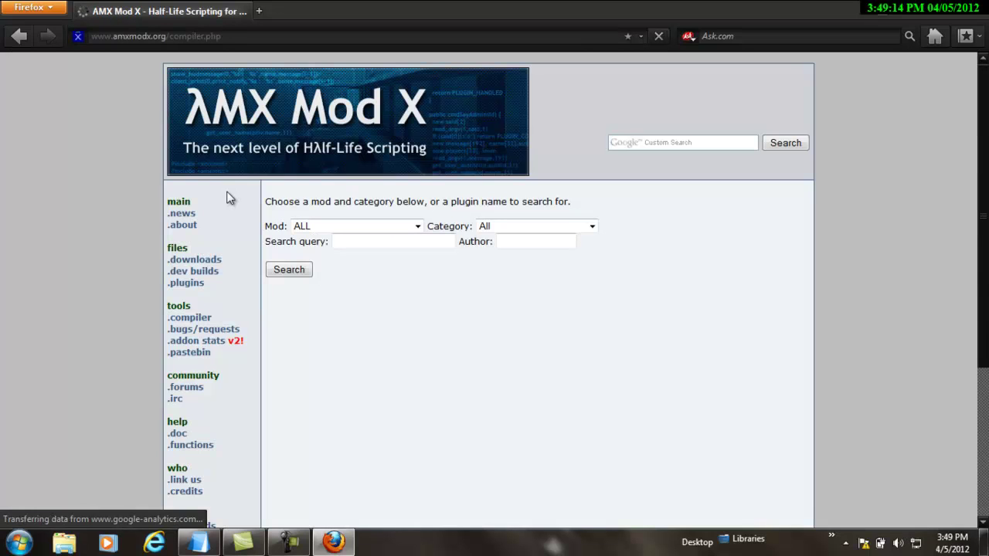
Step: Search the AMX Mod X plugin database for plugins of the Counter-Strike mod in all categories
left_click(333, 228)
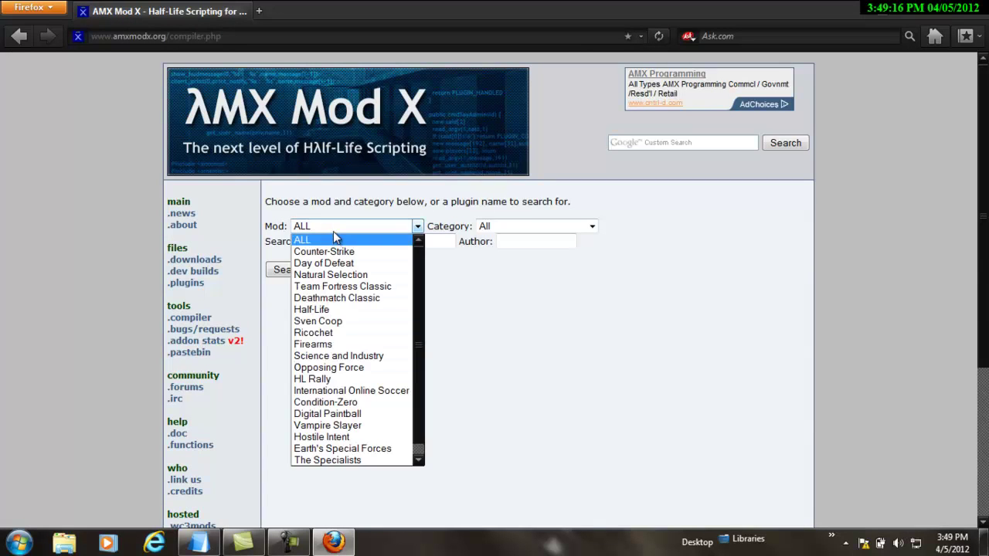
left_click(337, 249)
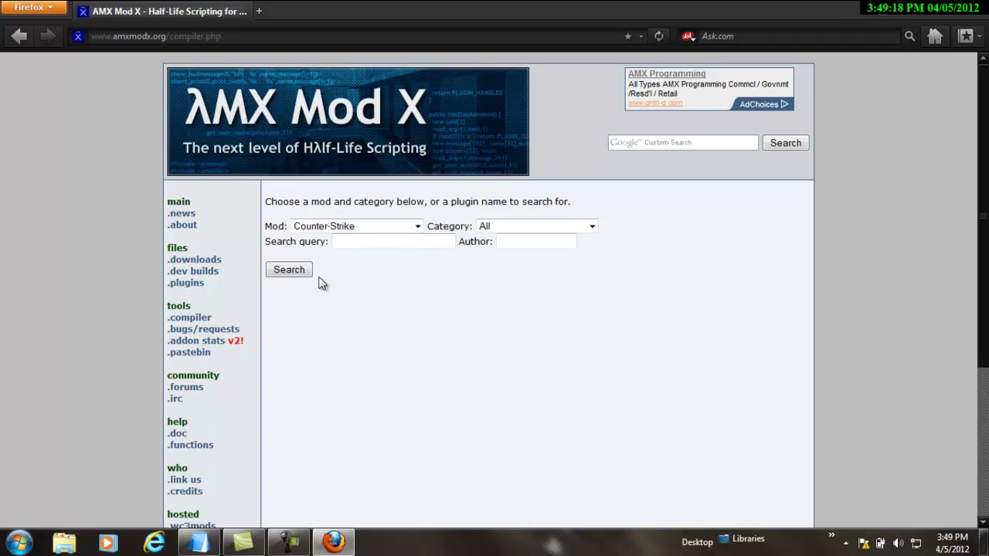
left_click(295, 272)
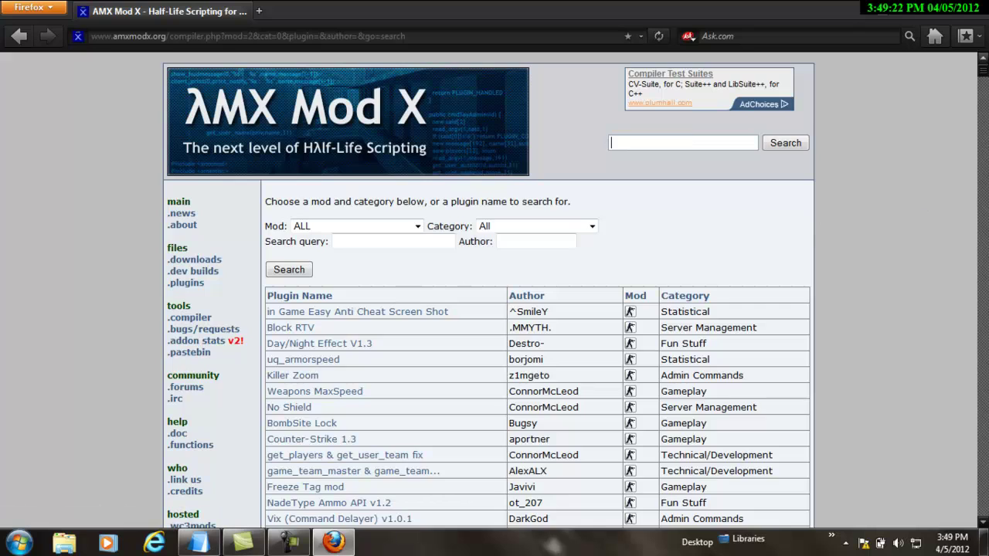
Step: Open the Weapons MaxSpeed plugin thread in a new tab and download its compiled weapons_maxspeed.amxx file
left_click_drag(985, 73, 986, 81)
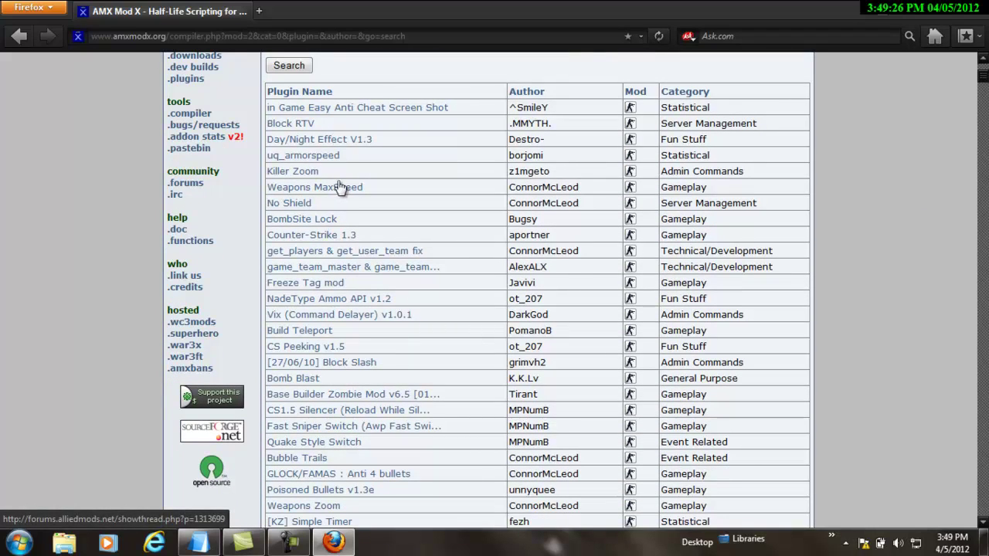
right_click(297, 193)
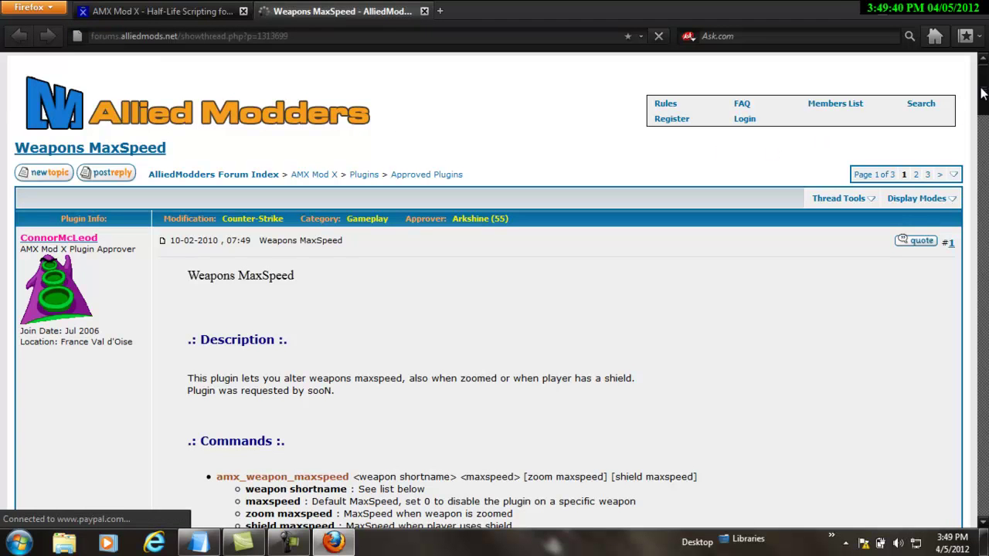
left_click_drag(982, 93, 984, 296)
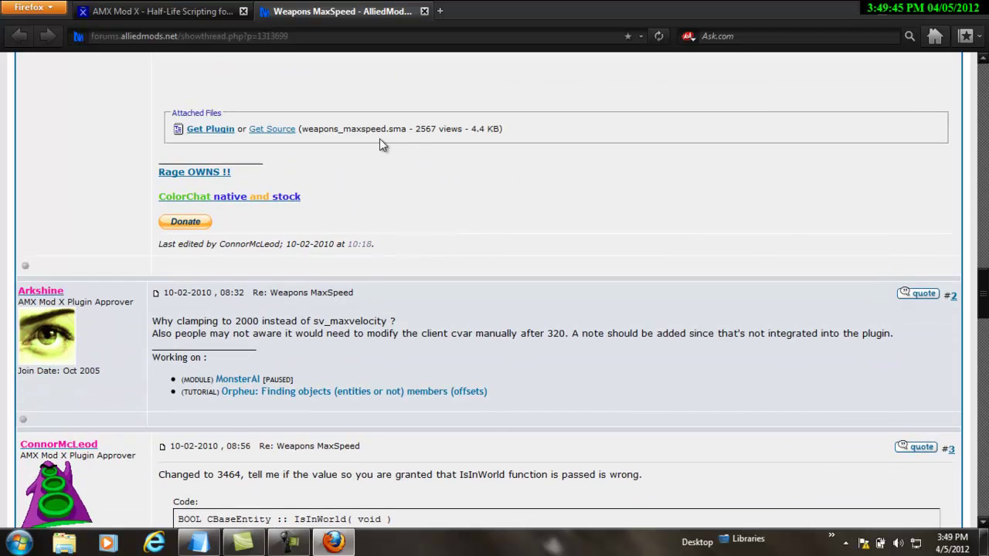
left_click(206, 132)
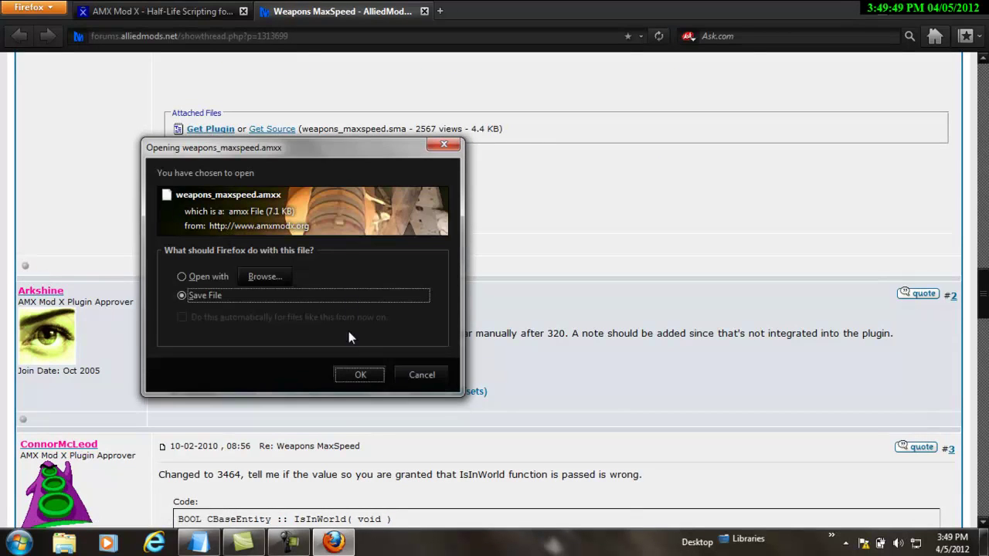
left_click(357, 375)
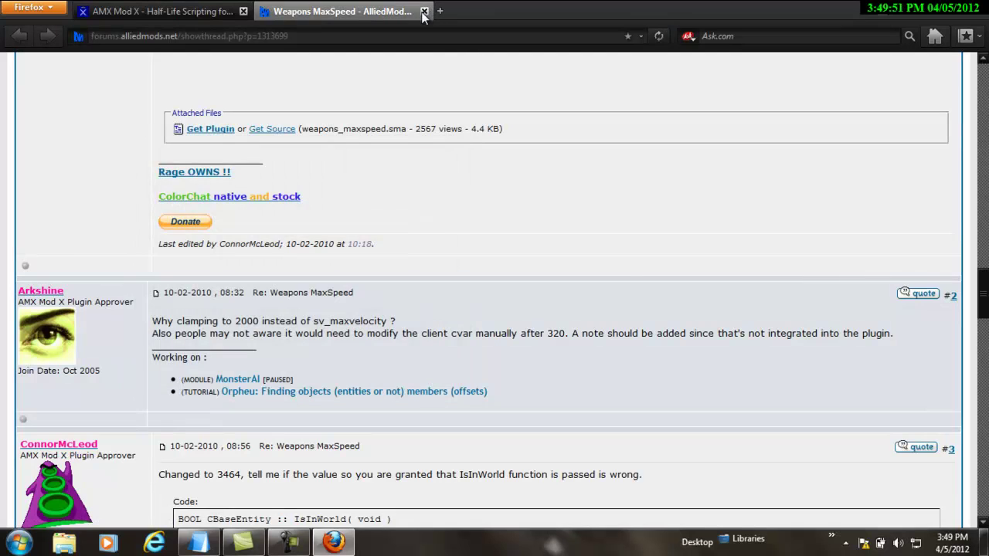
Step: Leave the browser window and open the folder containing the downloaded weapons_maxspeed.amxx from the Firefox download list
key("ctrl+Tab")
left_click(900, 7)
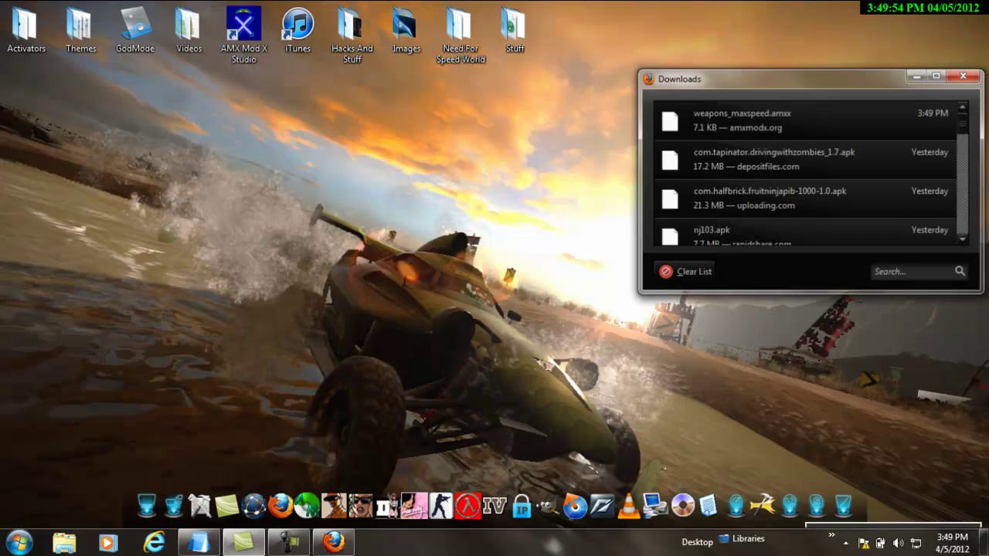
left_click(843, 518)
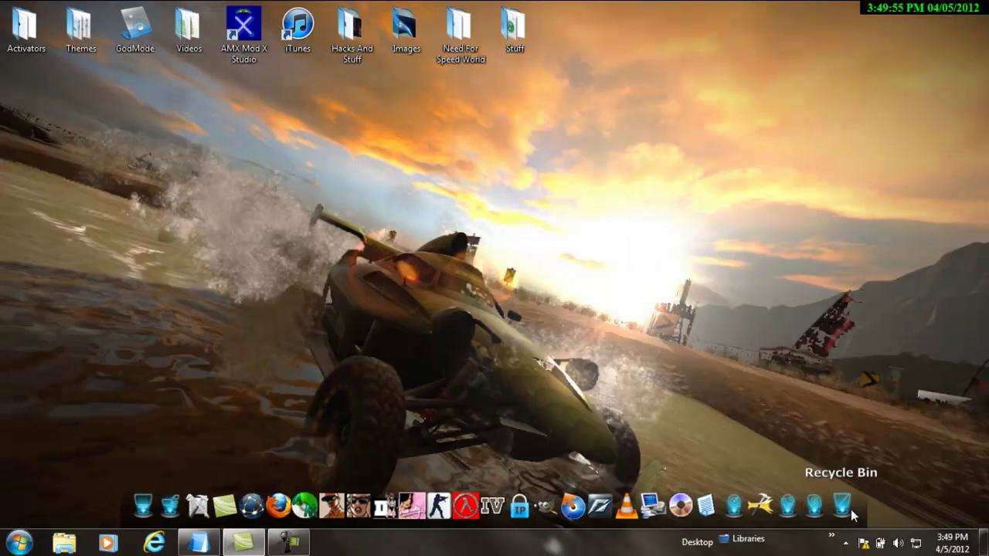
left_click(727, 122)
right_click(728, 124)
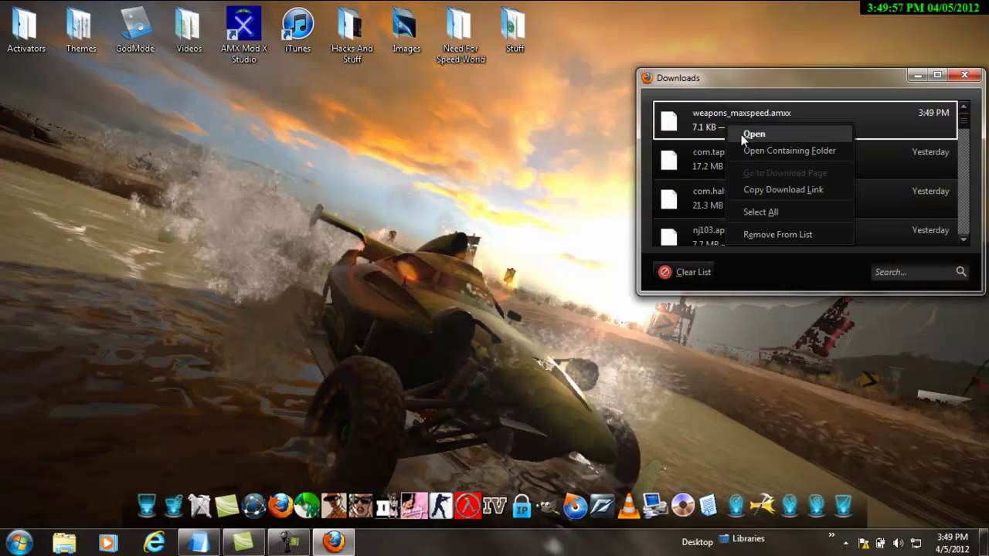
left_click(779, 150)
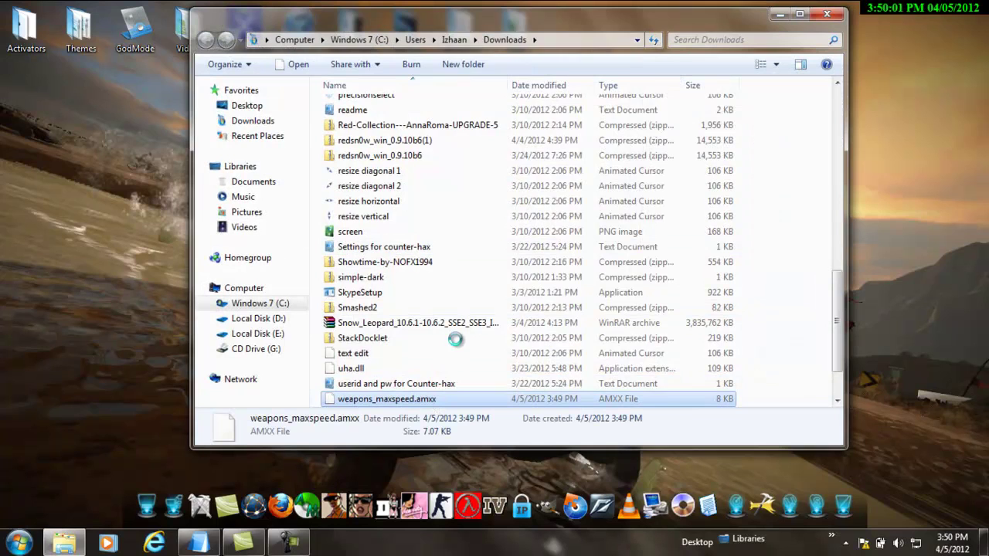
Step: Move weapons_maxspeed.amxx from Downloads to the Counter-Strike 1.6\cstrike\addons\amxmodx\plugins folder on Local Disk (E:)
right_click(428, 399)
left_click(456, 294)
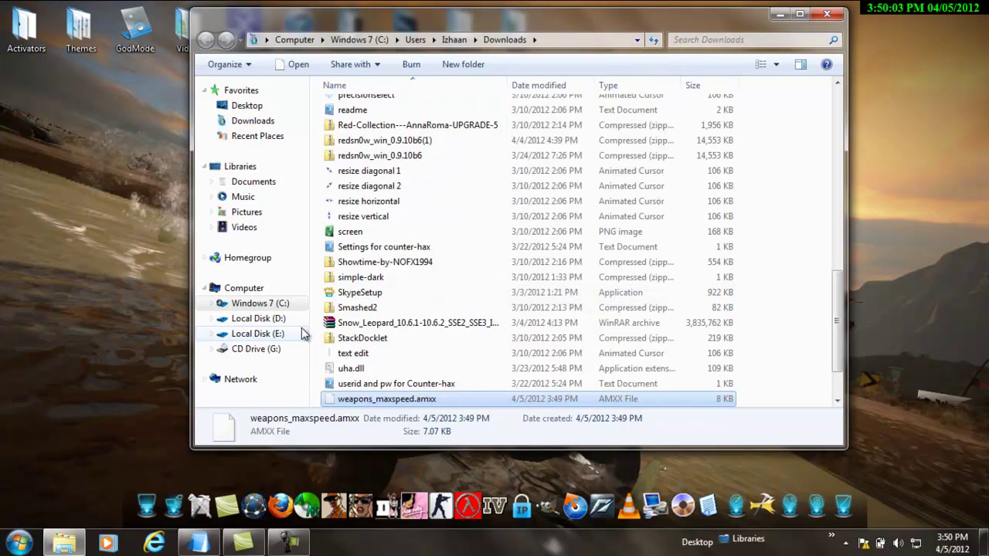
left_click(285, 335)
double_click(399, 272)
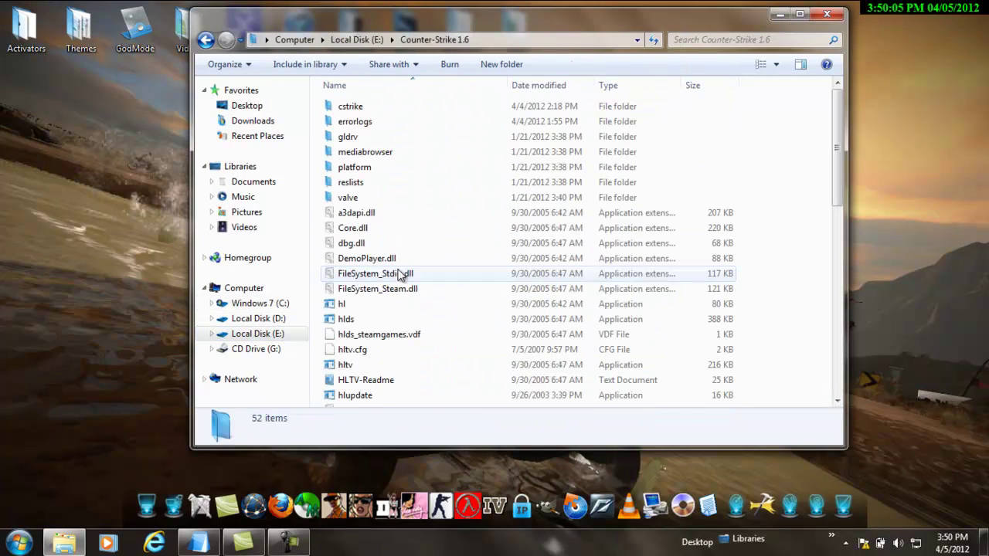
double_click(340, 107)
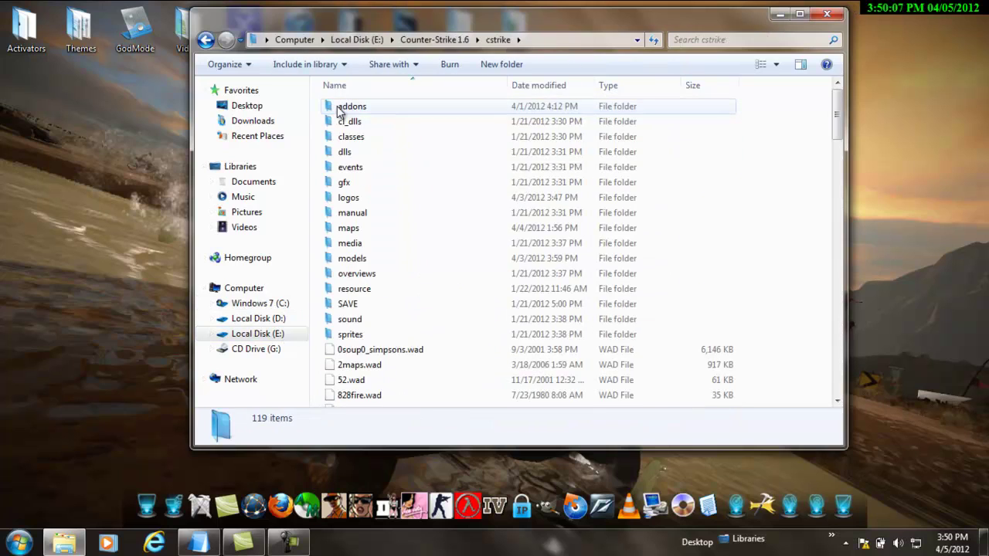
double_click(341, 107)
double_click(338, 110)
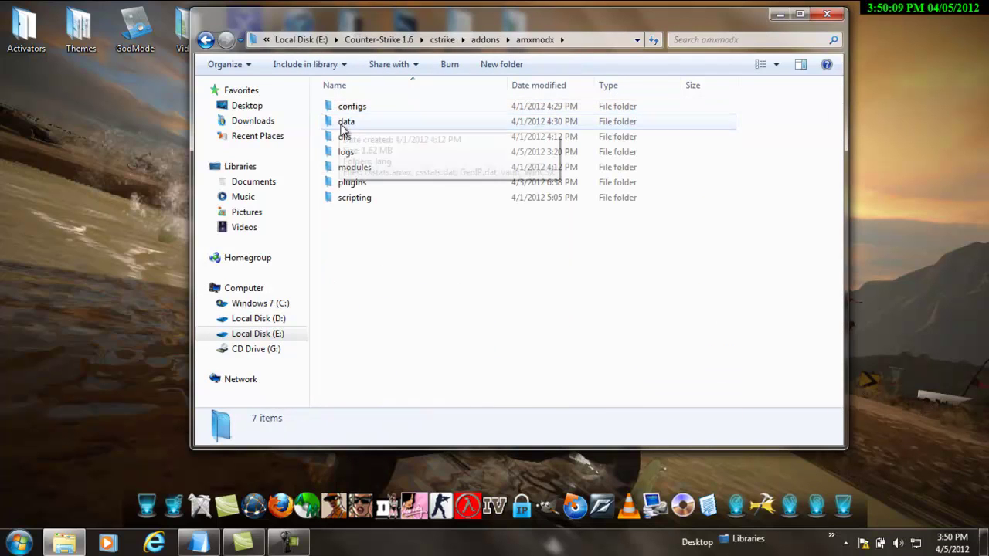
double_click(340, 182)
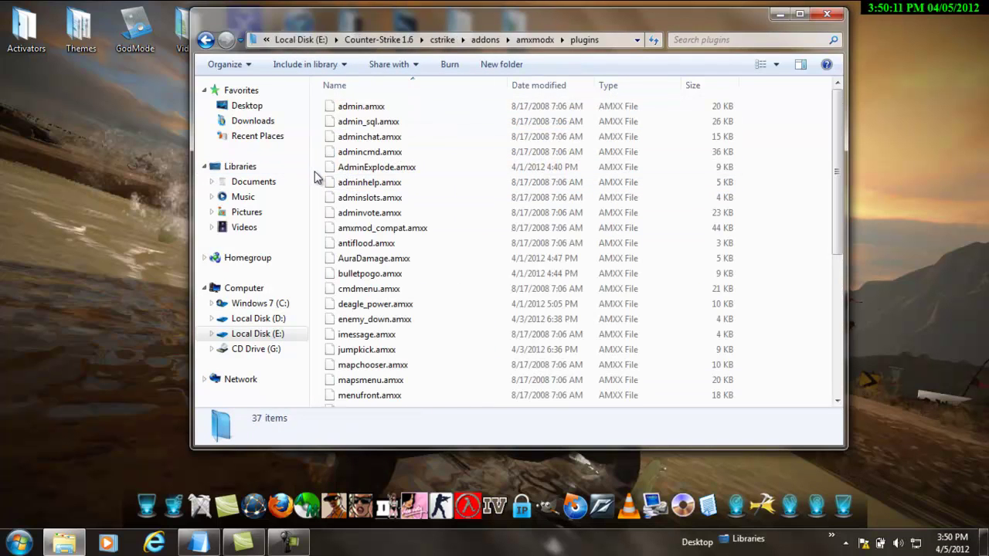
right_click(315, 176)
left_click(349, 271)
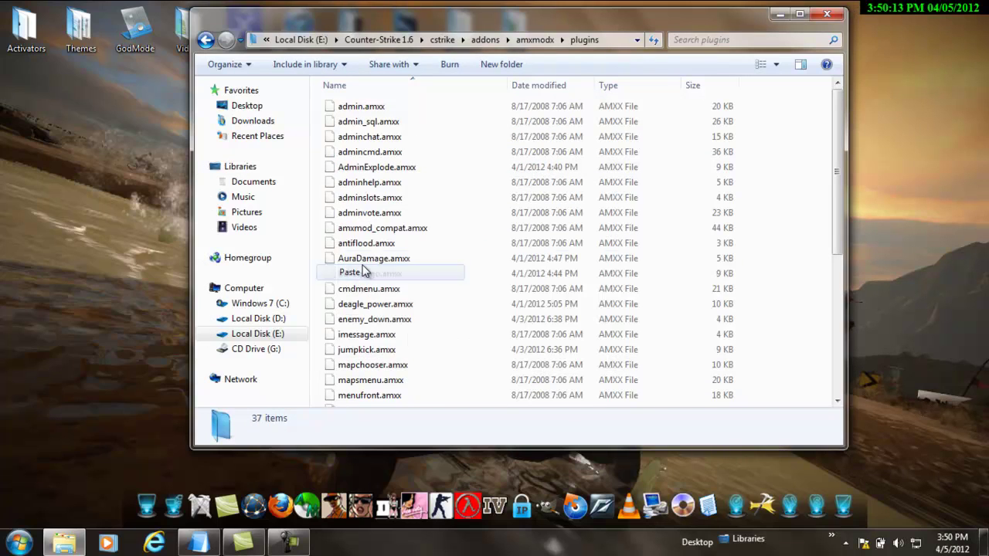
Step: Open the plugins configuration file from the amxmodx\configs folder in Notepad
left_click(533, 40)
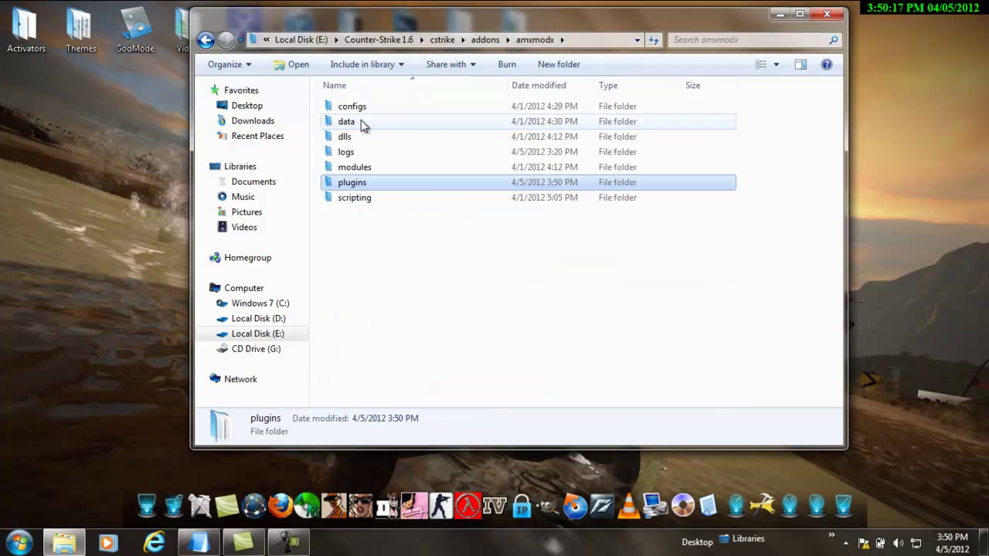
double_click(352, 112)
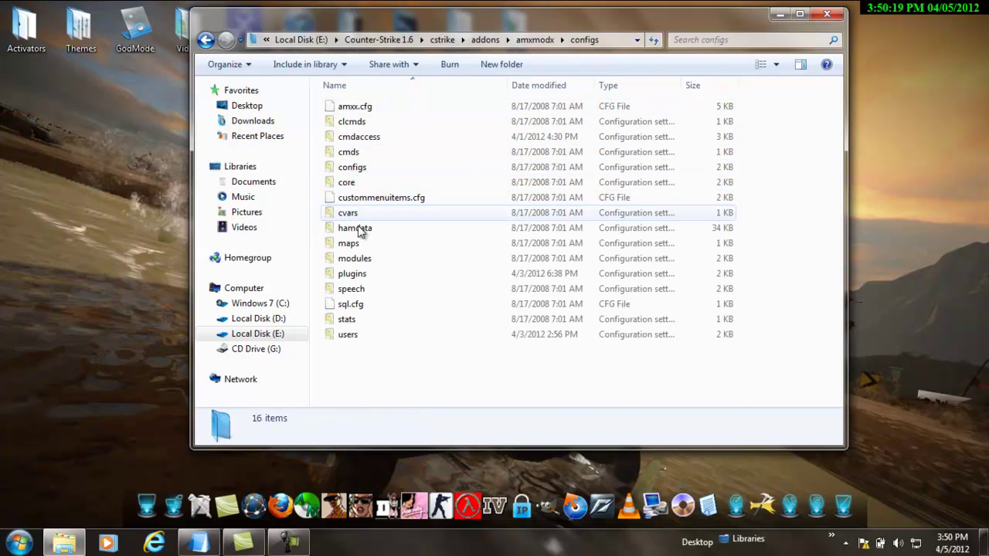
double_click(357, 275)
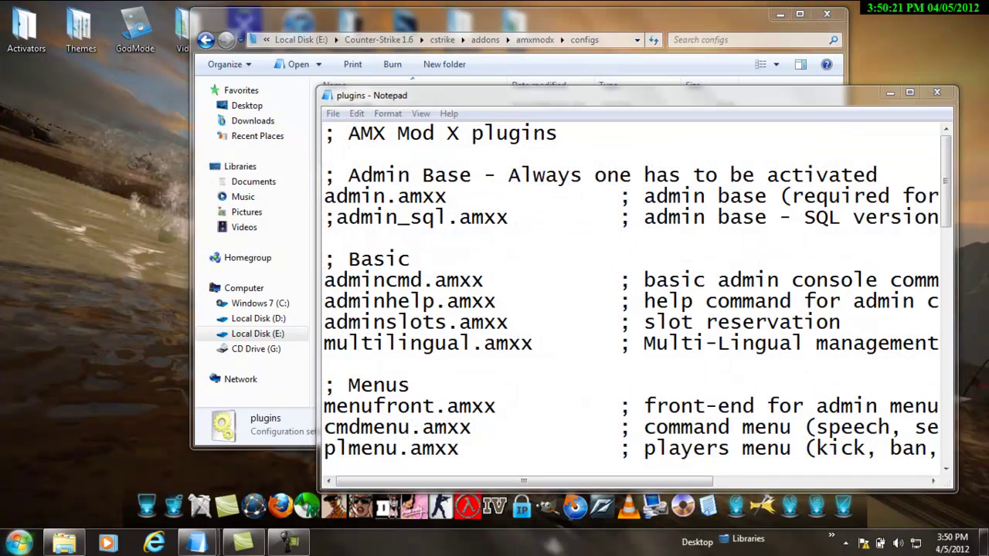
Step: Copy the full file name of weapons_maxspeed.amxx from the amxmodx\plugins folder and close the folder window
key("super")
left_click(227, 8)
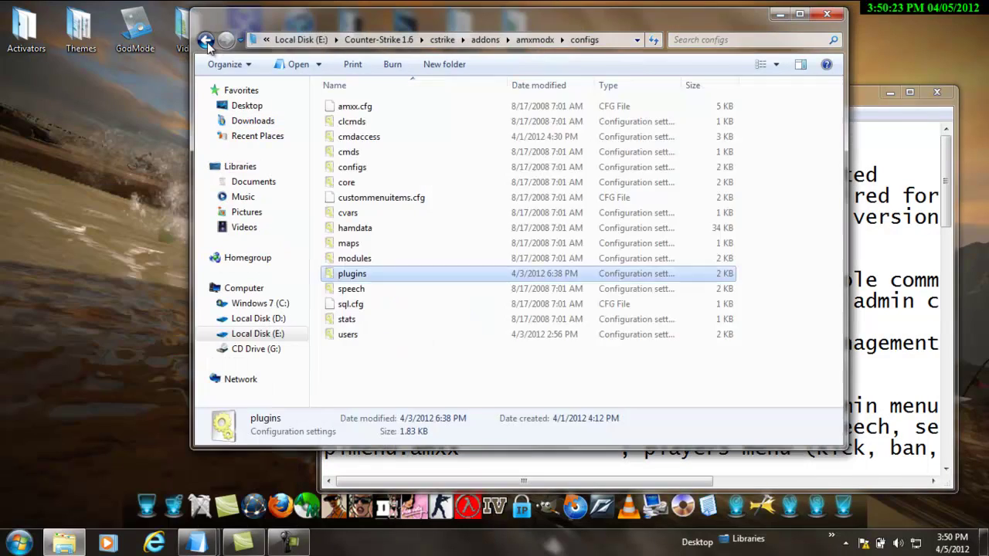
left_click(204, 39)
left_click(204, 39)
left_click(226, 39)
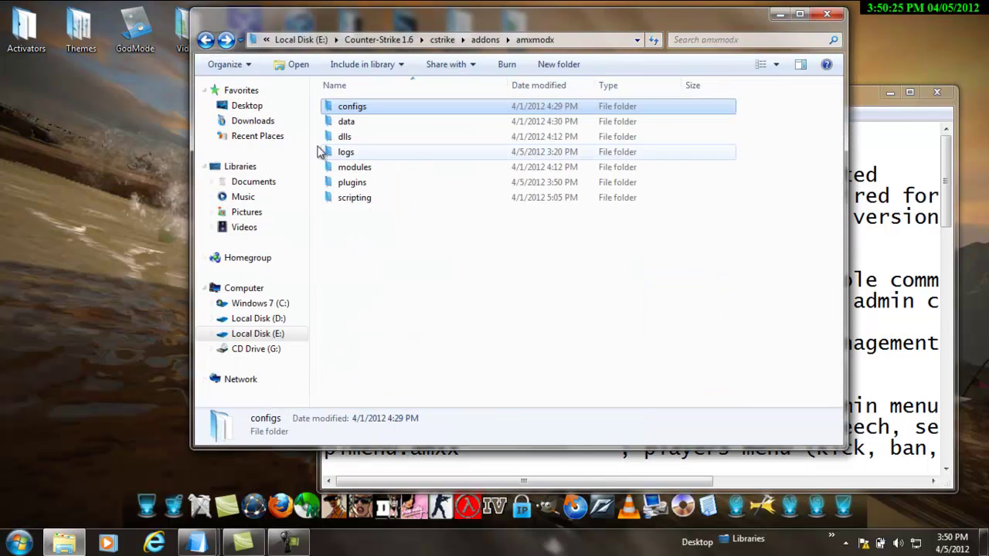
double_click(363, 183)
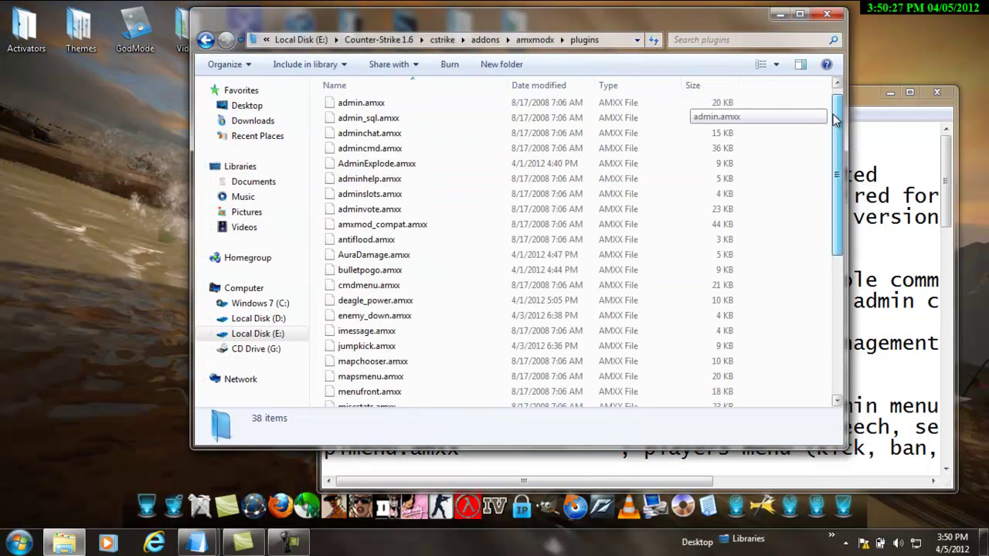
left_click_drag(838, 116, 838, 259)
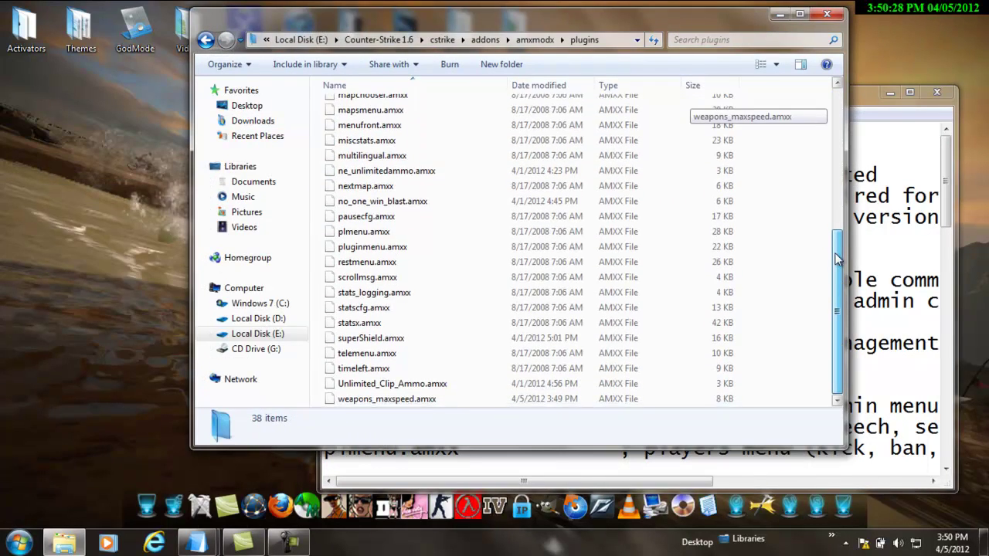
right_click(468, 399)
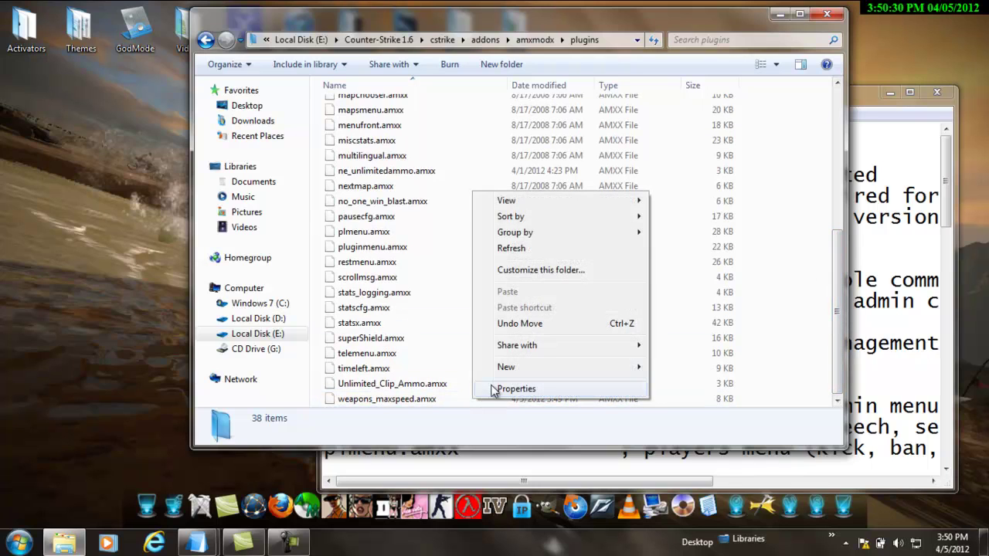
right_click(438, 399)
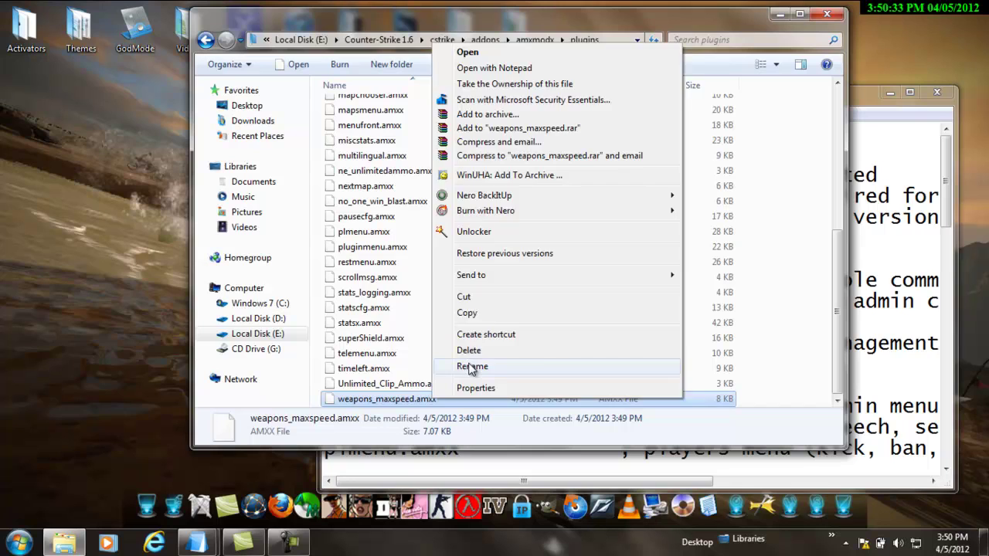
left_click(472, 367)
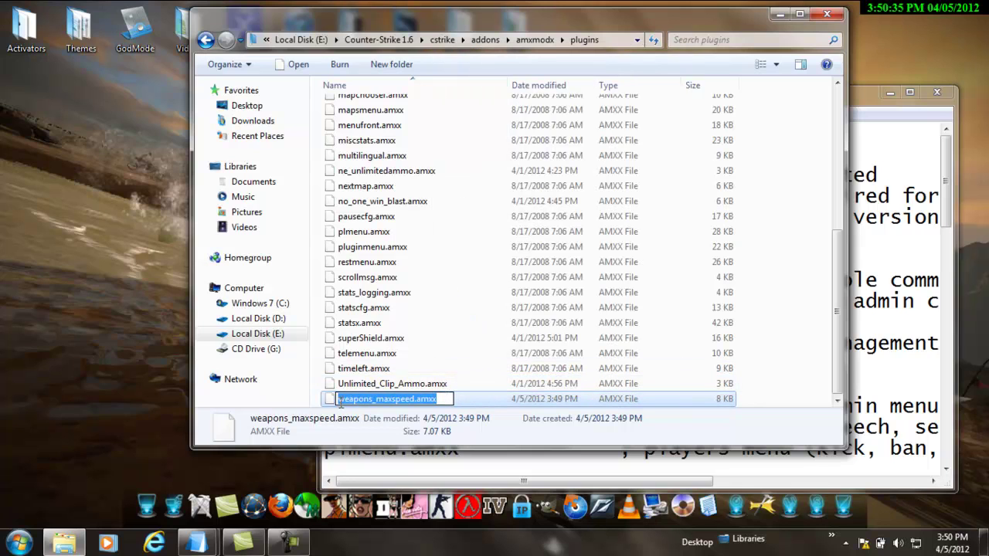
right_click(341, 402)
left_click(379, 247)
left_click(833, 17)
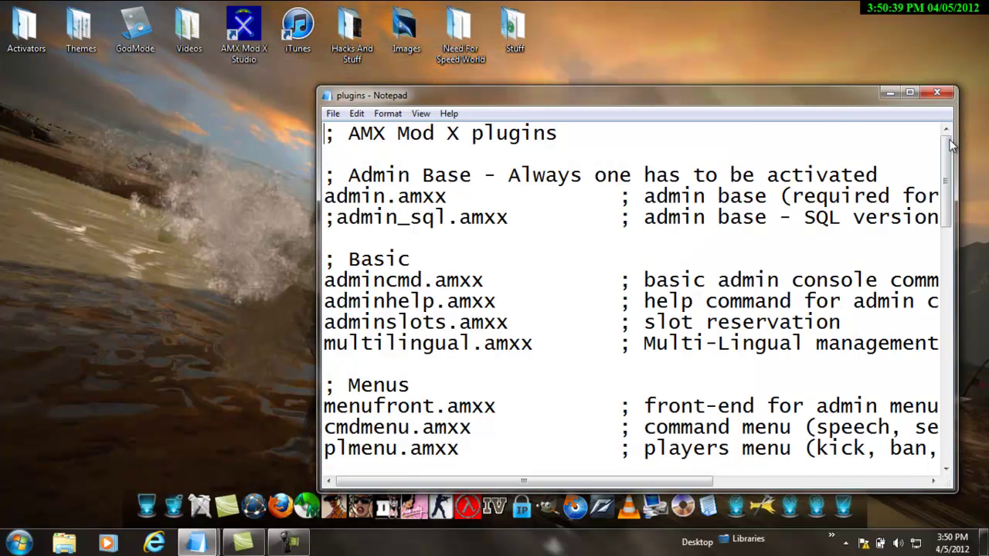
Step: Add weapons_maxspeed.amxx on a new line below enemy_down.amxx in the custom 3rd party plugins section
left_click_drag(951, 144, 951, 390)
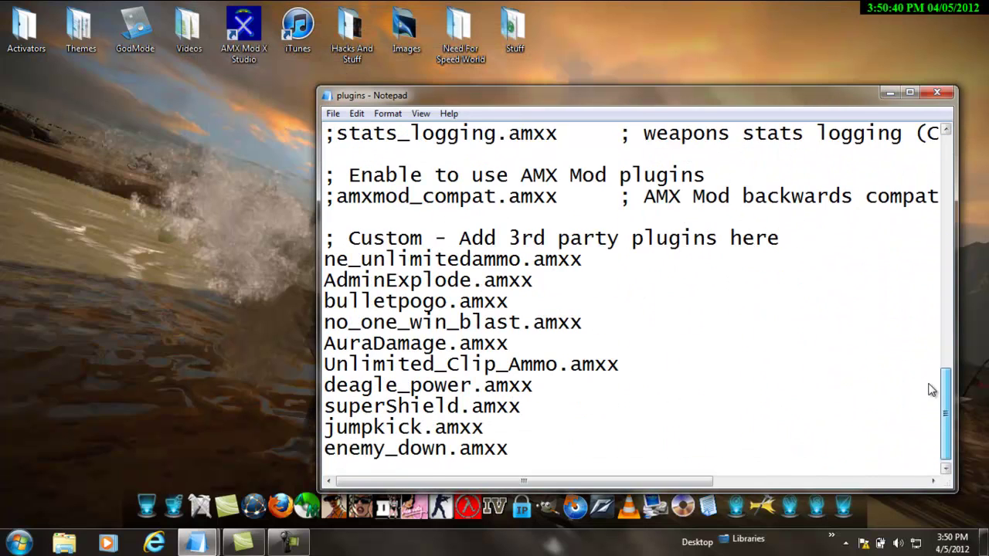
left_click(549, 443)
key("Return")
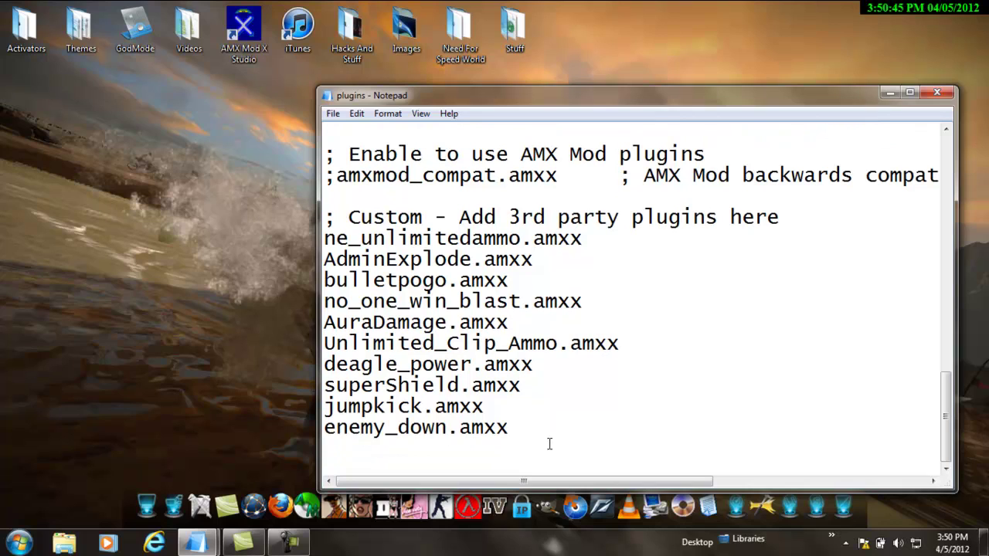
key("ctrl+v")
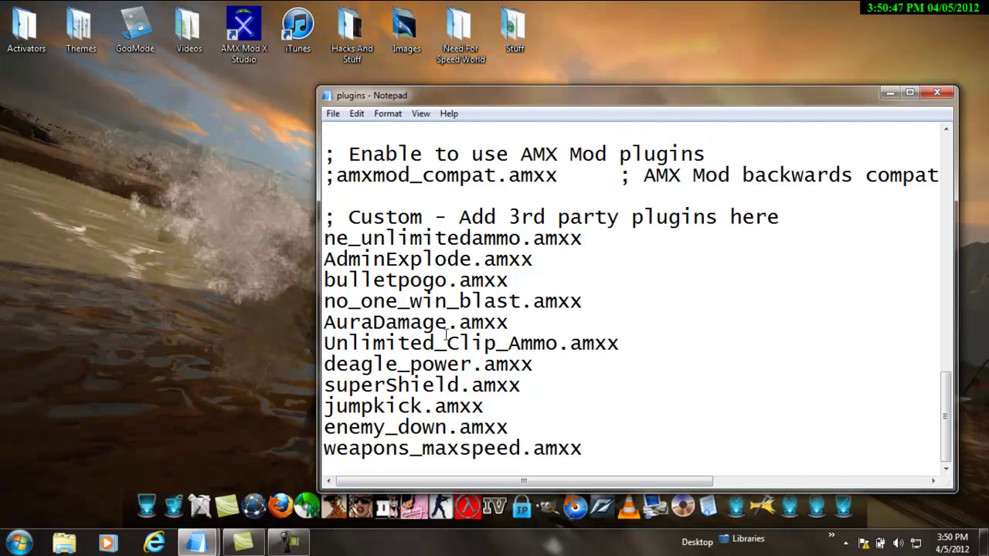
Step: Close the plugins file in Notepad without saving the changes
left_click(937, 94)
left_click(583, 290)
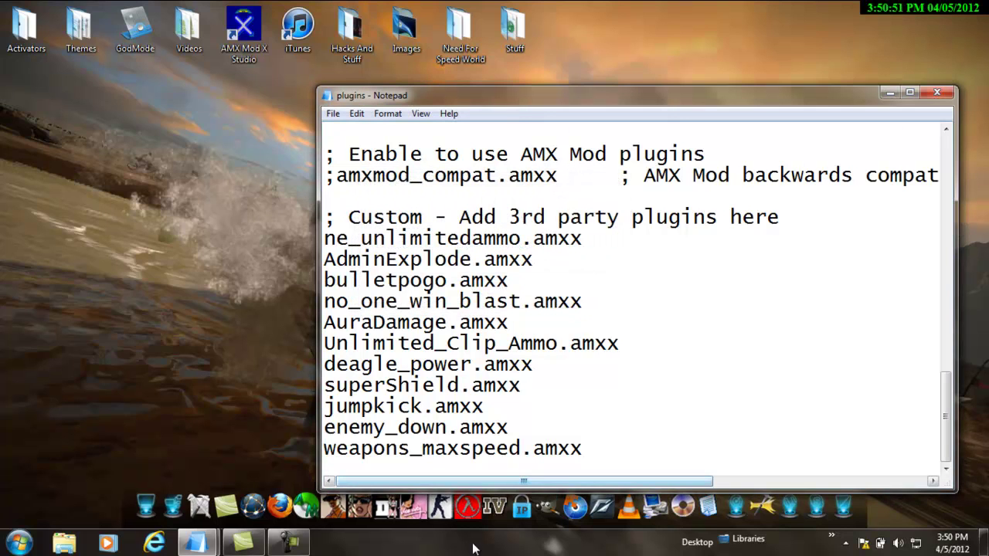
left_click(938, 93)
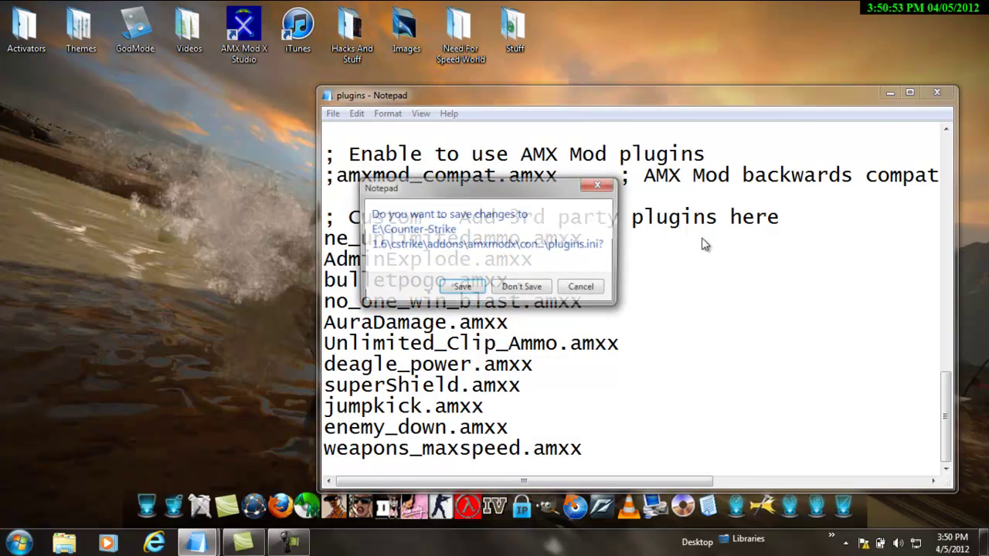
left_click(533, 289)
Step: Start the Counter-Strike dedicated server with hlds and list the loaded AMX Mod X plugins in its console
left_click(467, 506)
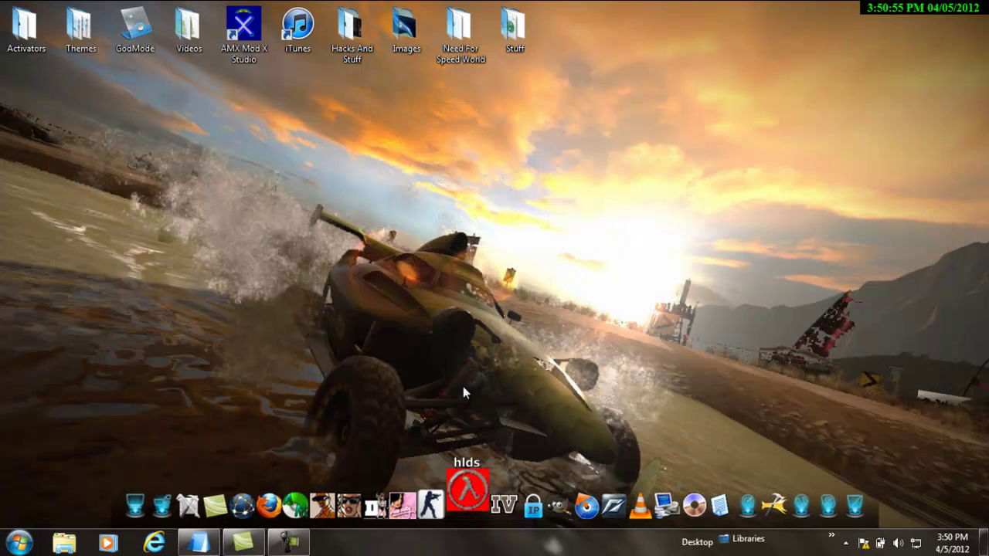
left_click(380, 378)
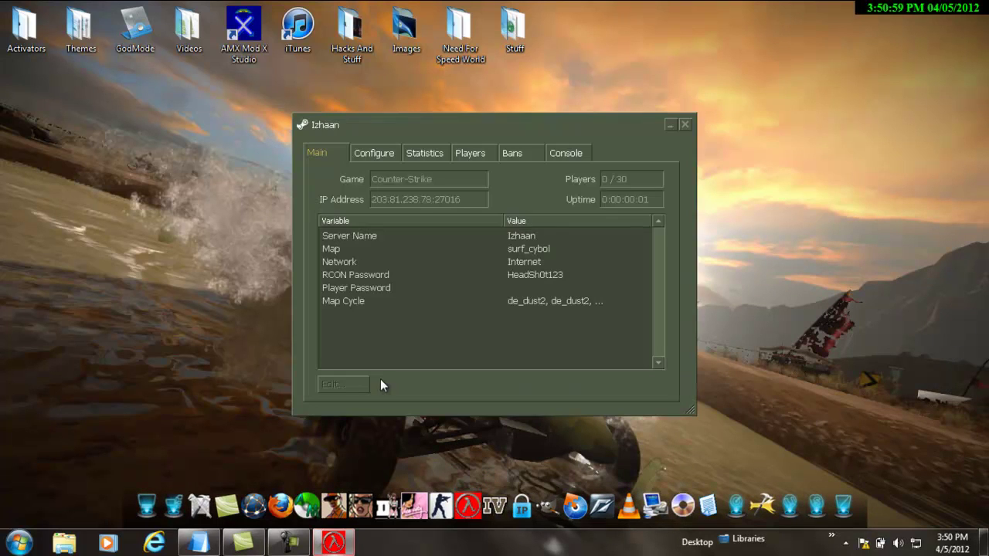
left_click(574, 155)
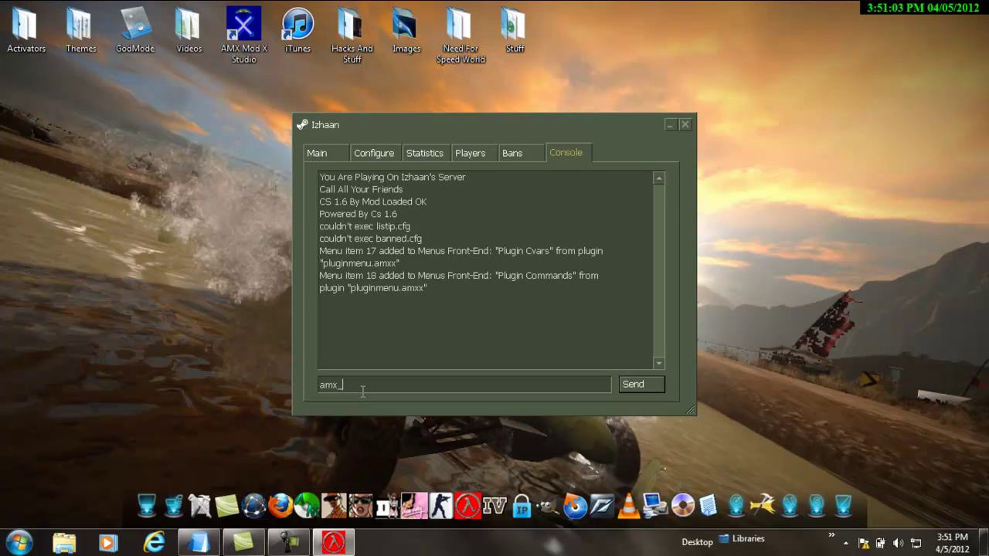
type("s")
key("Return")
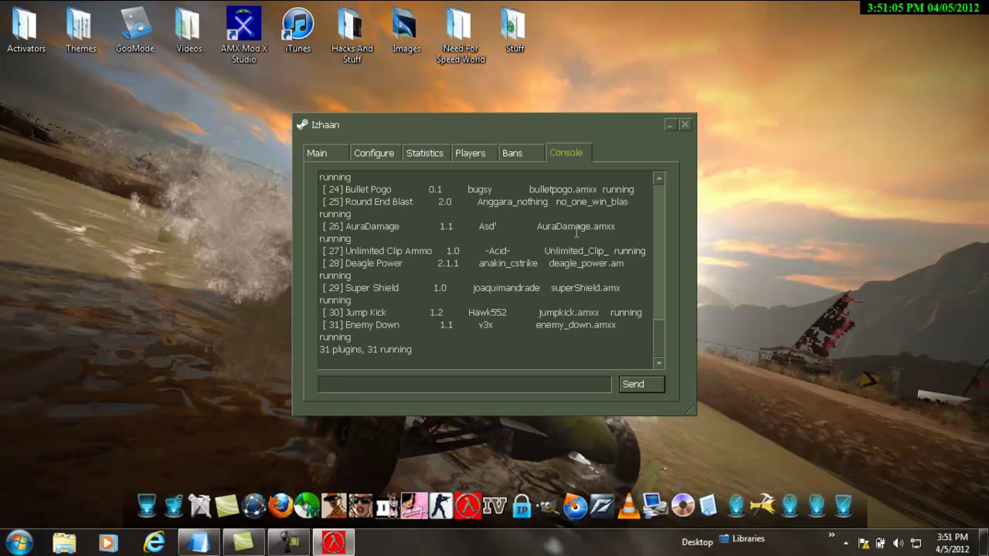
Step: Review the custom plugins such as Jump Kick, Super Shield and Deagle Power in the console list, and shut down the server
left_click_drag(347, 313, 428, 325)
left_click(356, 287)
left_click_drag(345, 287, 397, 288)
left_click_drag(345, 263, 477, 252)
left_click(477, 253)
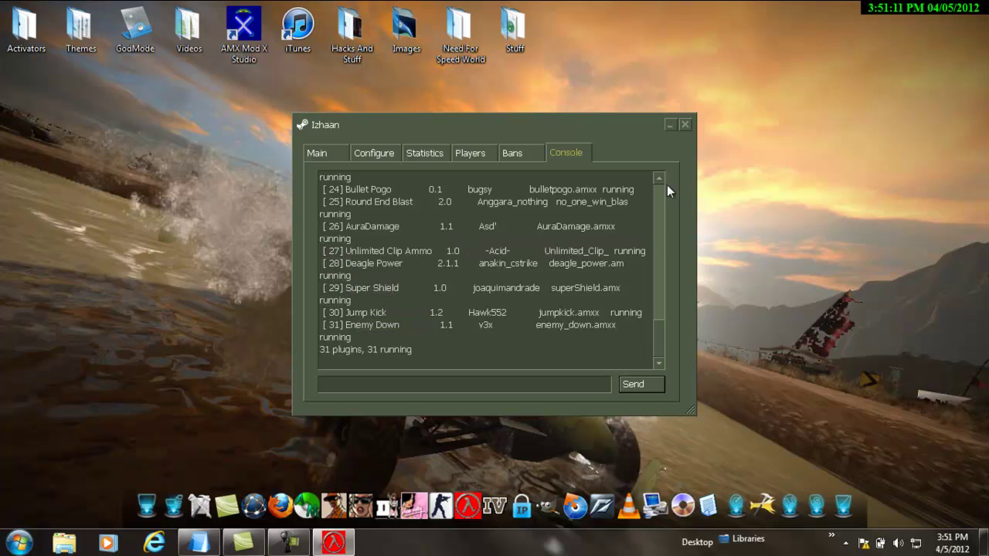
left_click(685, 124)
left_click(489, 301)
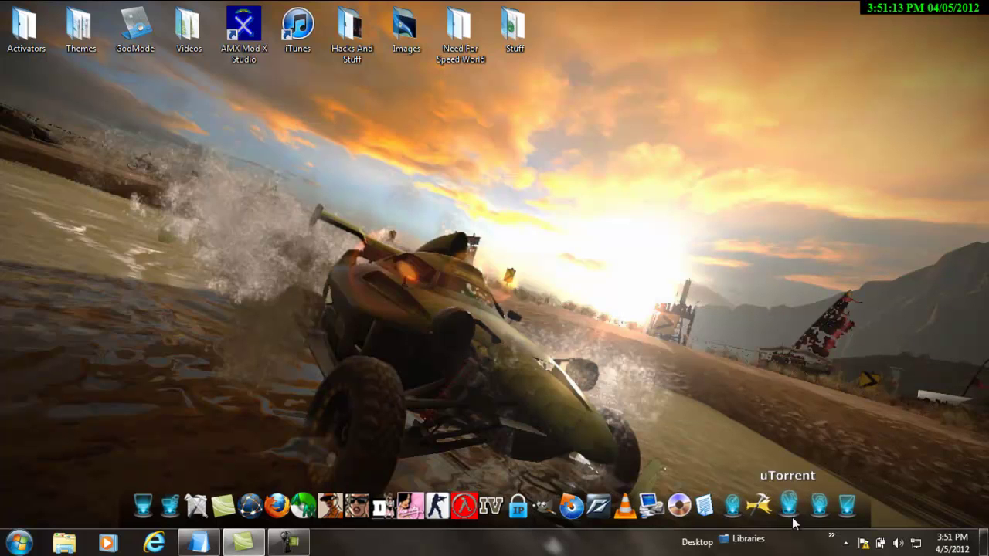
left_click(288, 543)
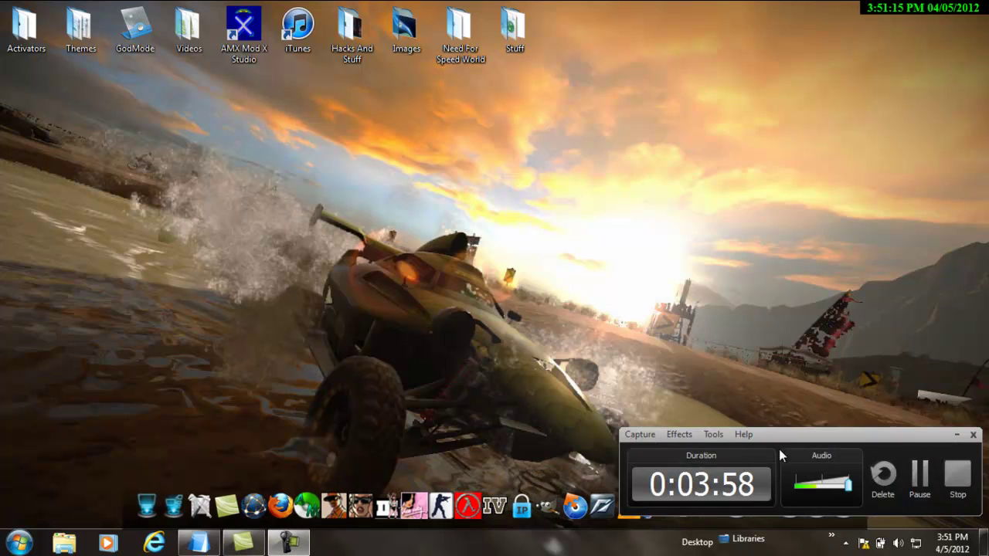